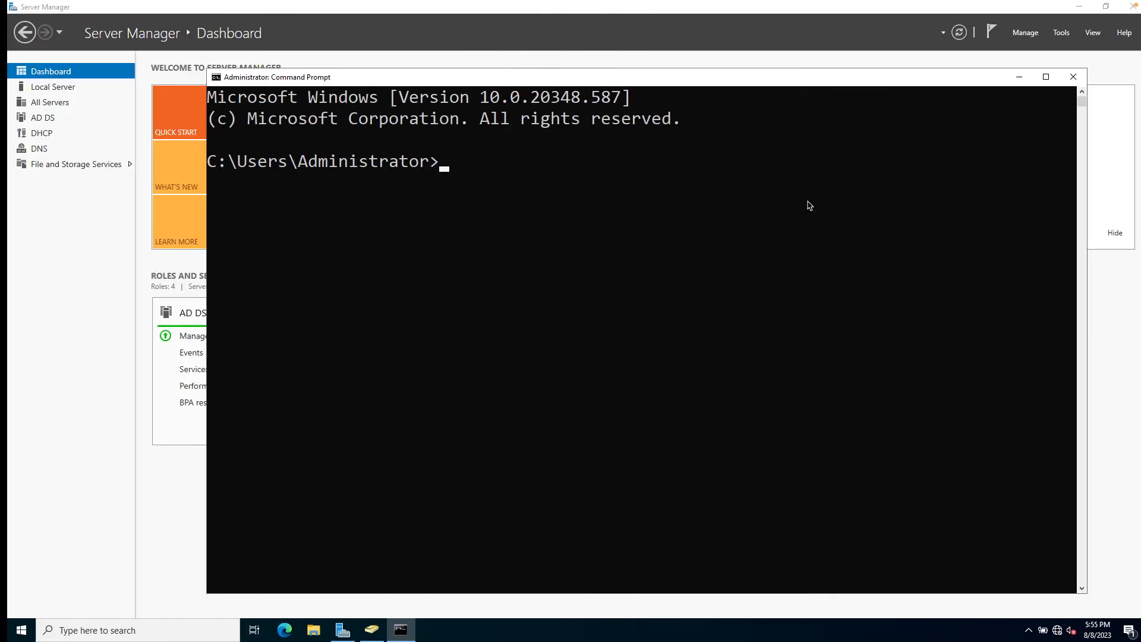
Run ipconfig on the server and highlight its IPv4 address 192.168.1.4.
text(ip)
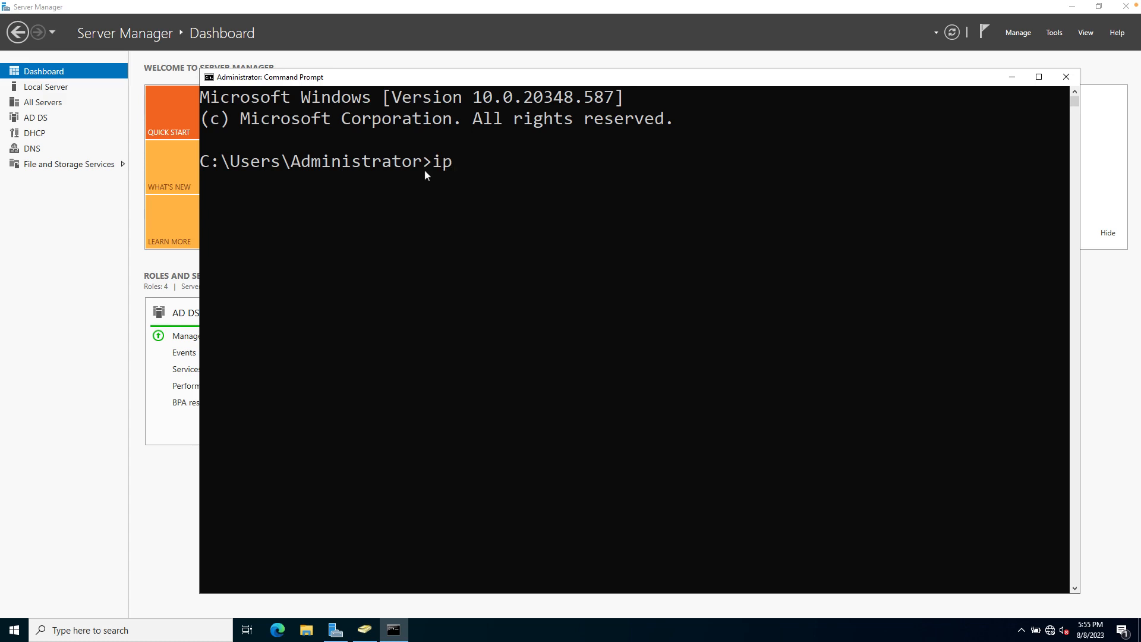
text(config)
key(Return)
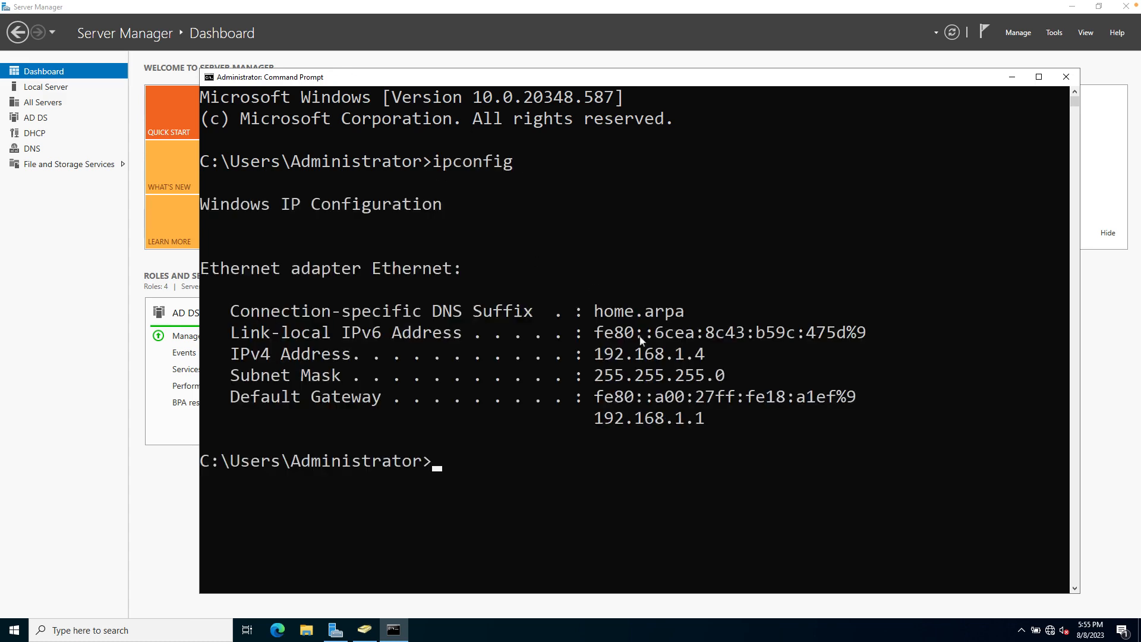
drag(710, 359, 248, 358)
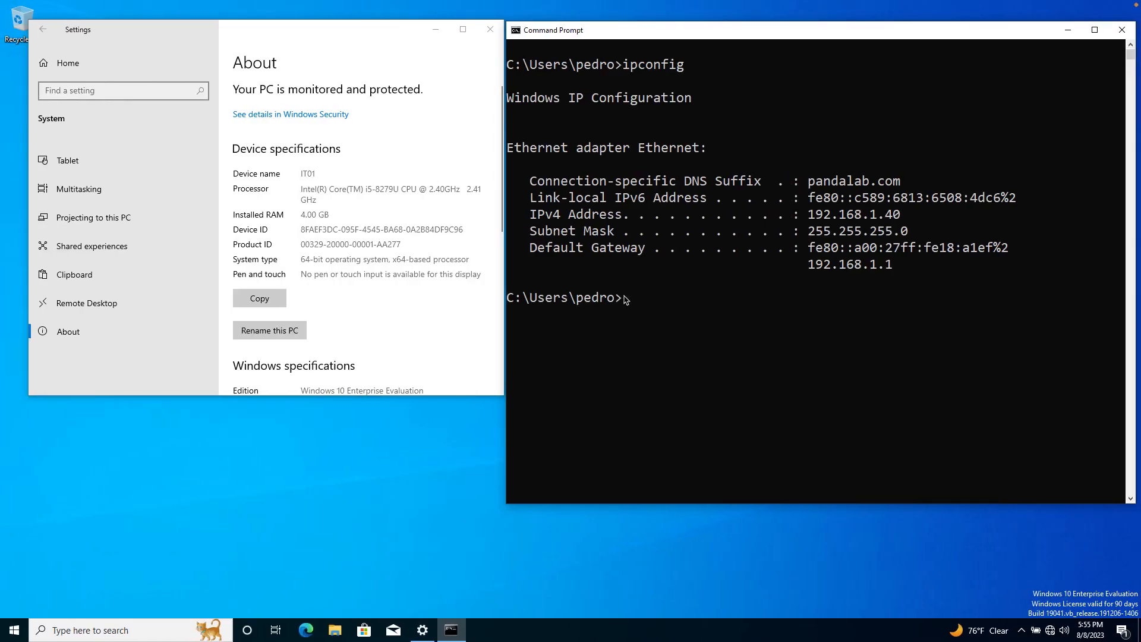
click(627, 303)
Ping 192.168.1.4 from IT01, receiving 4 of 4 replies.
text(ping 192.168.1.4)
key(Return)
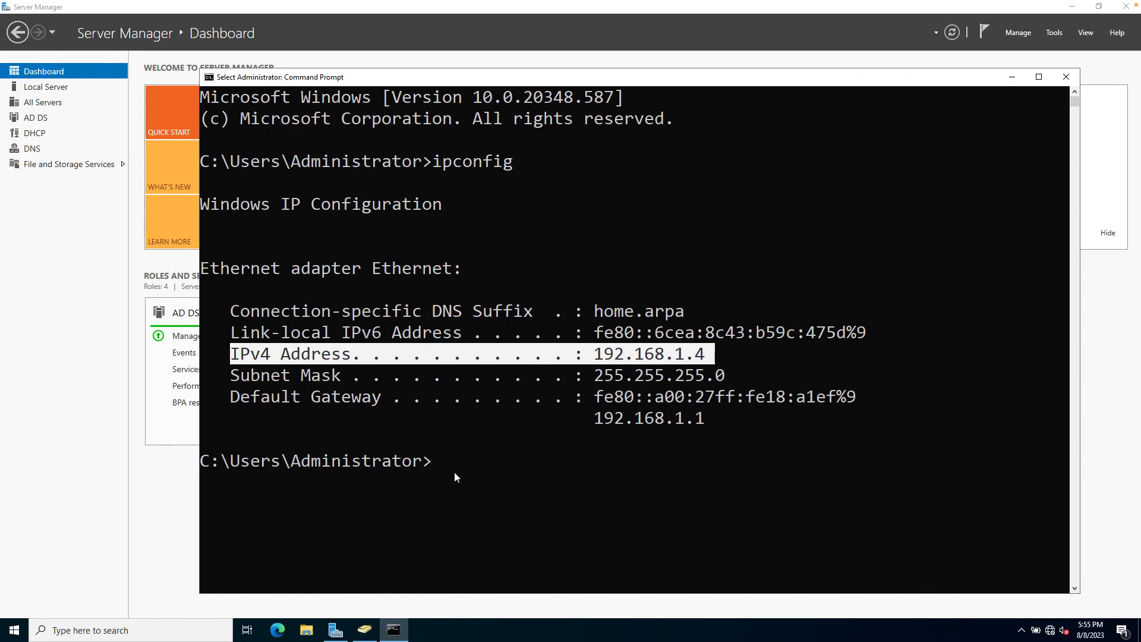
Ping the client at 192.168.1.40 from the server, which times out with 100% loss.
click(440, 469)
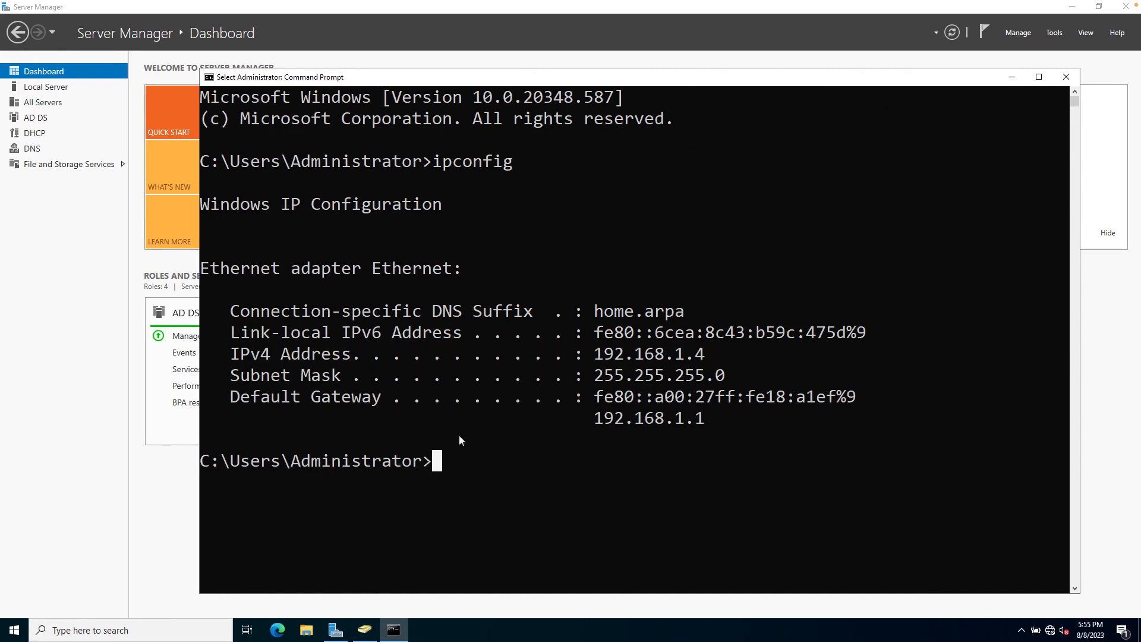
text(ping)
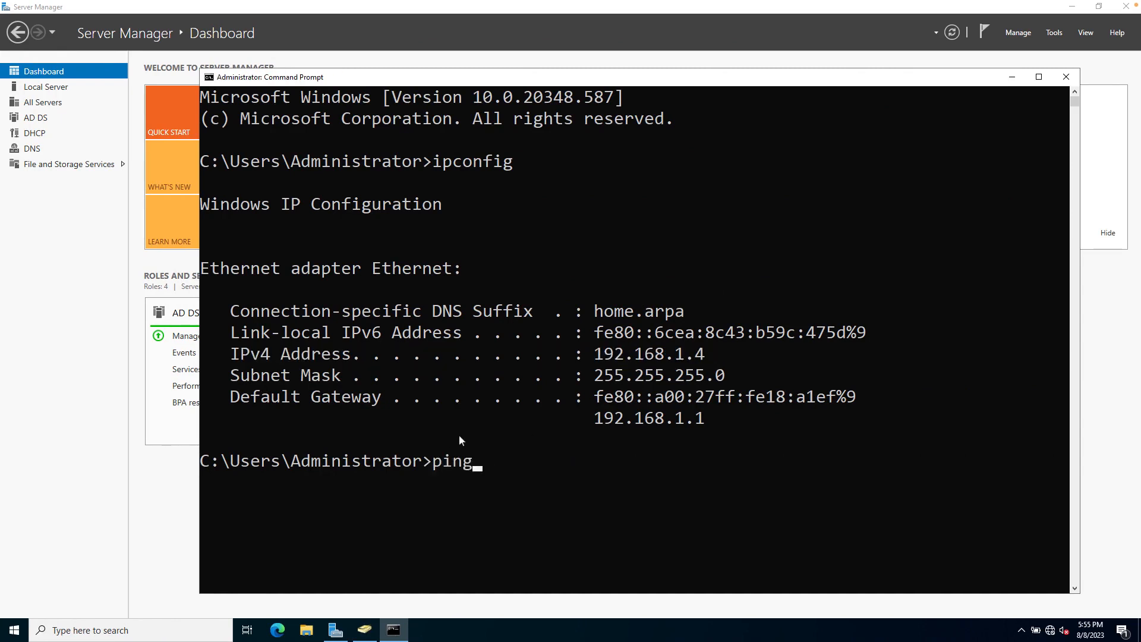
text( 192.168.1.40)
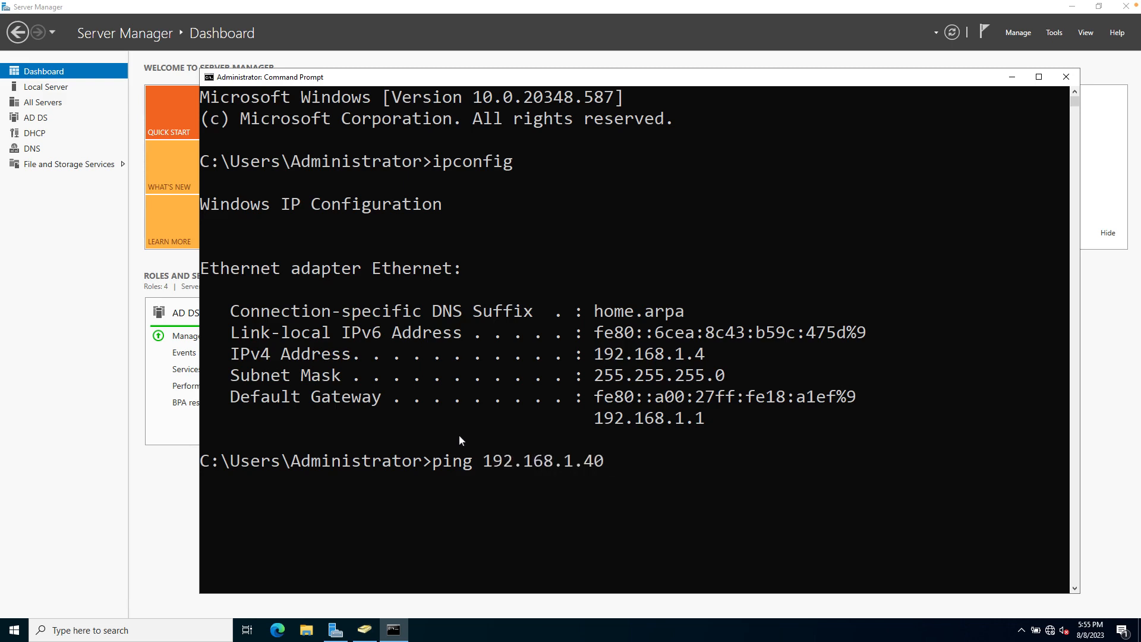
key(Return)
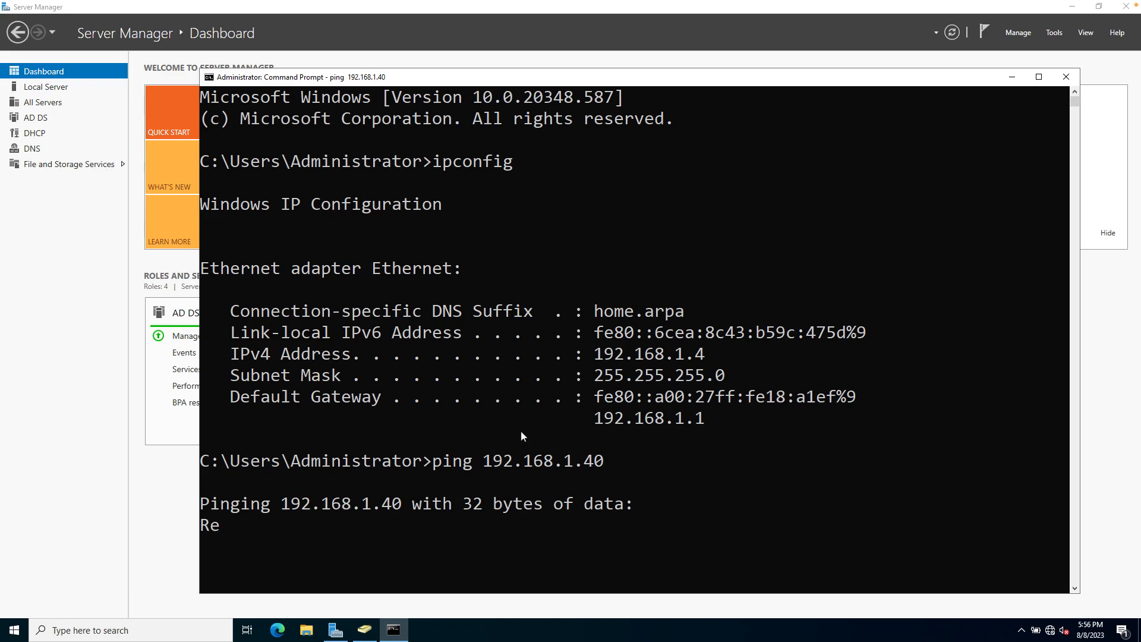
scroll(521, 436, down, 1)
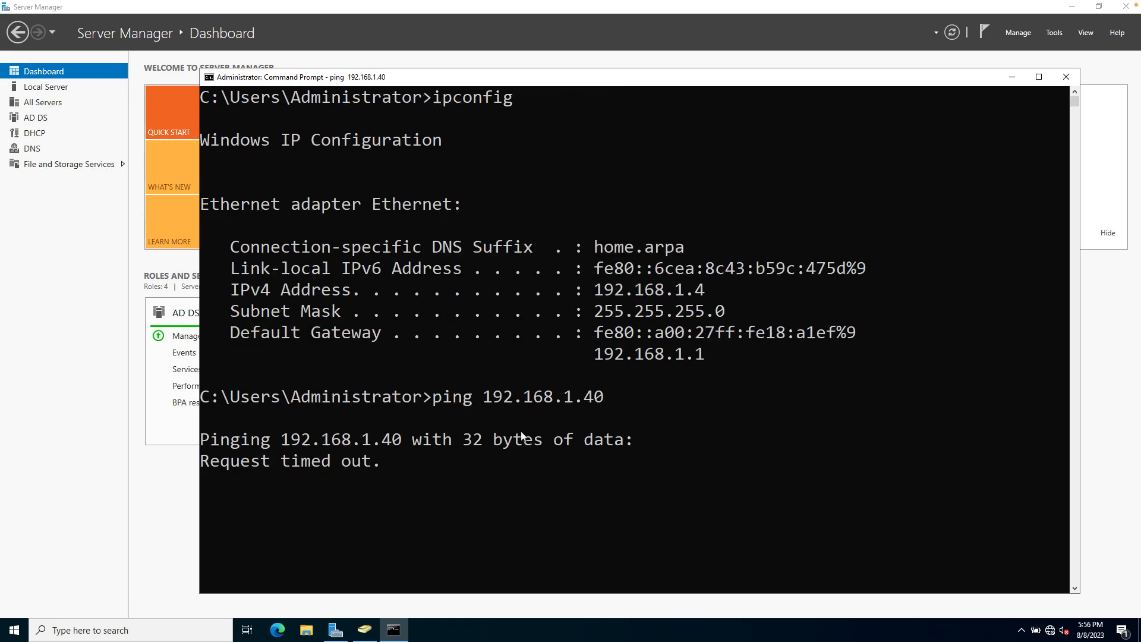
scroll(521, 436, up, 1)
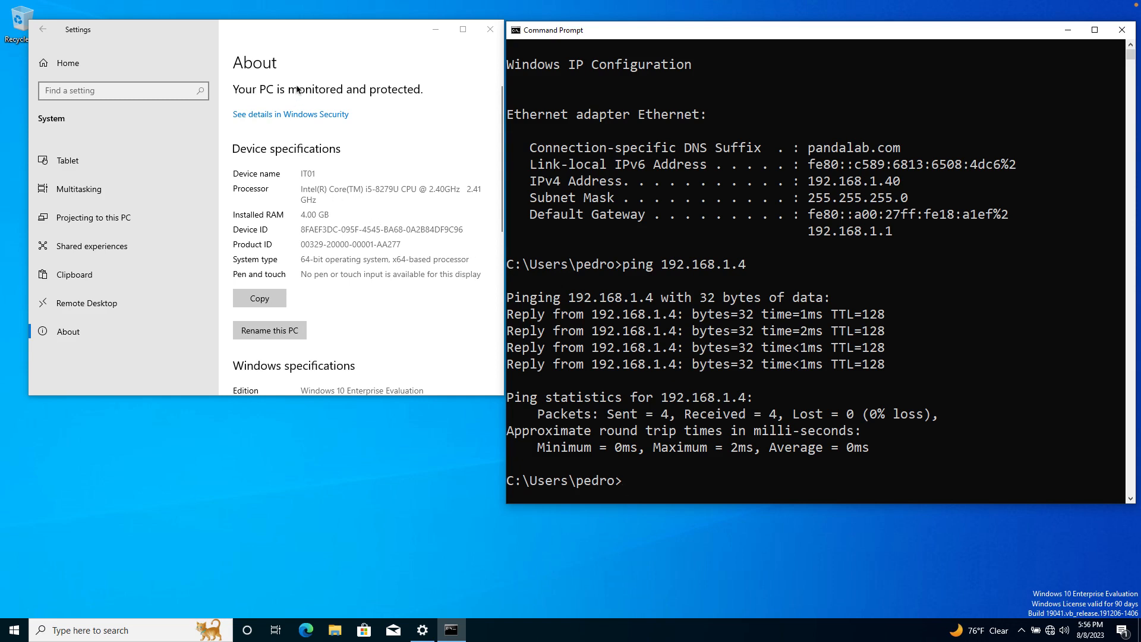
From Settings About, open Advanced system settings' Computer Name tab and its Change… dialog.
click(324, 36)
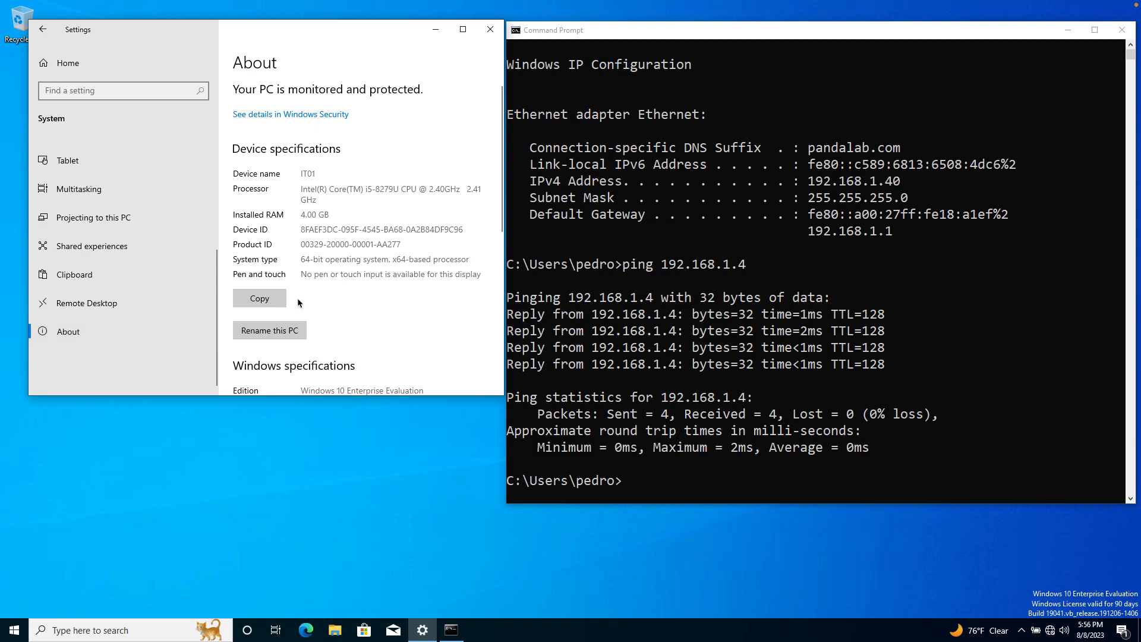
scroll(362, 272, down, 6)
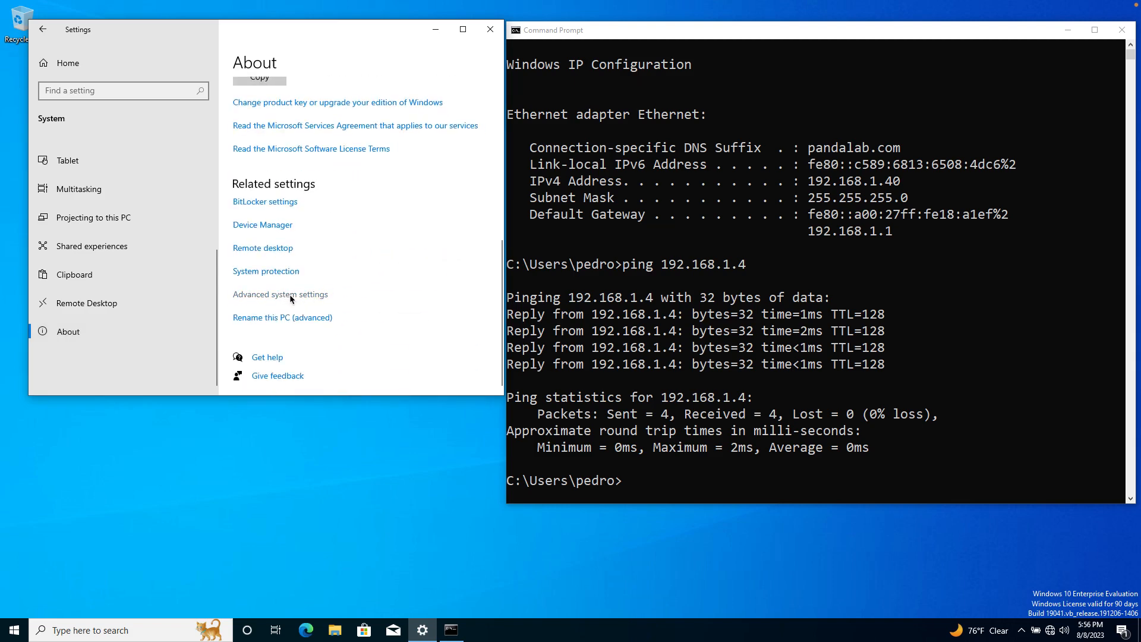
click(287, 294)
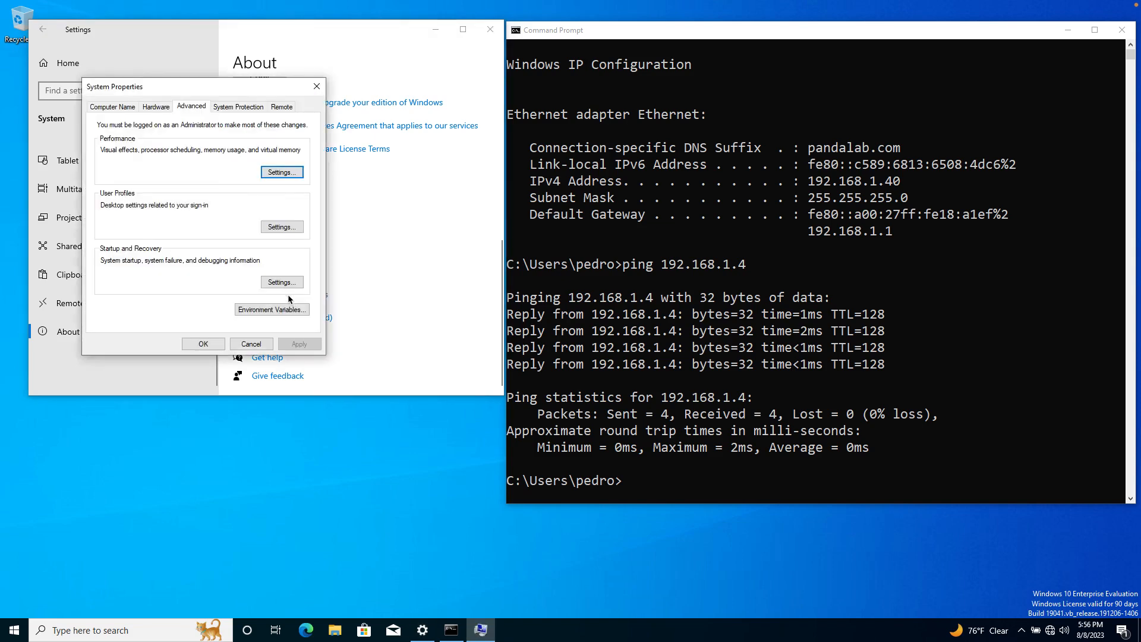
click(113, 107)
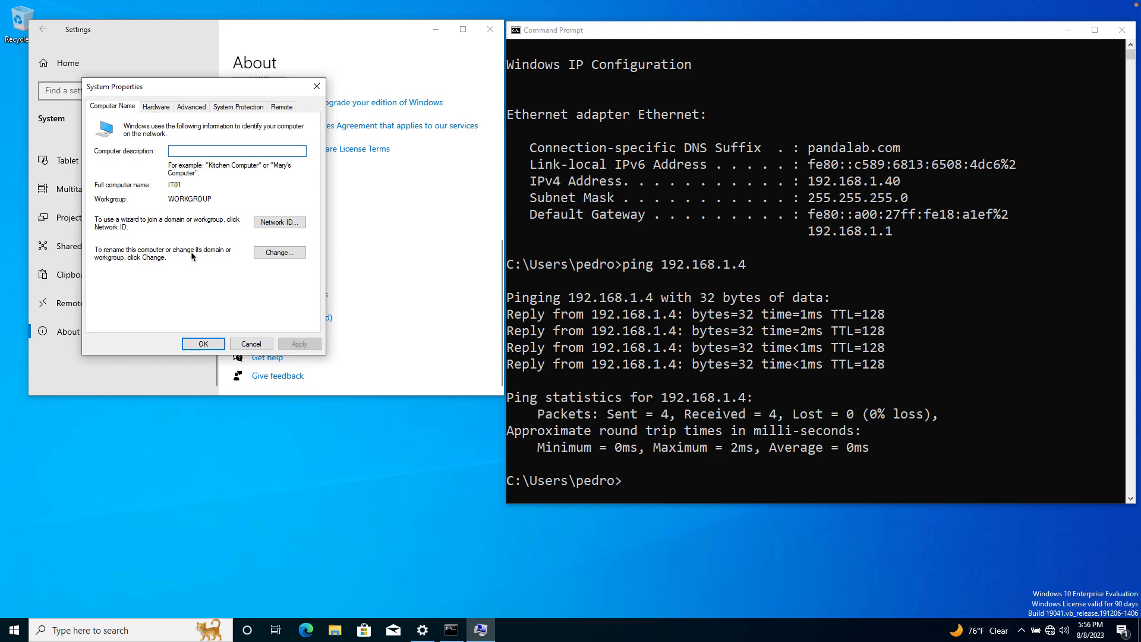
click(284, 255)
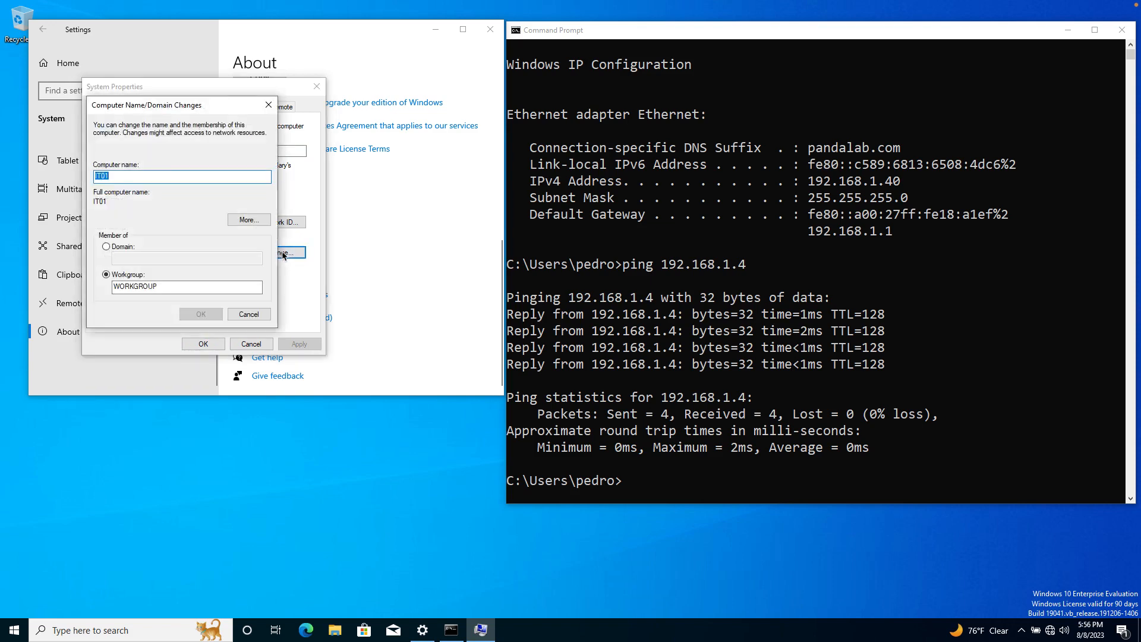
Make IT01 a member of the domain pandalab.com and confirm.
drag(206, 111, 371, 141)
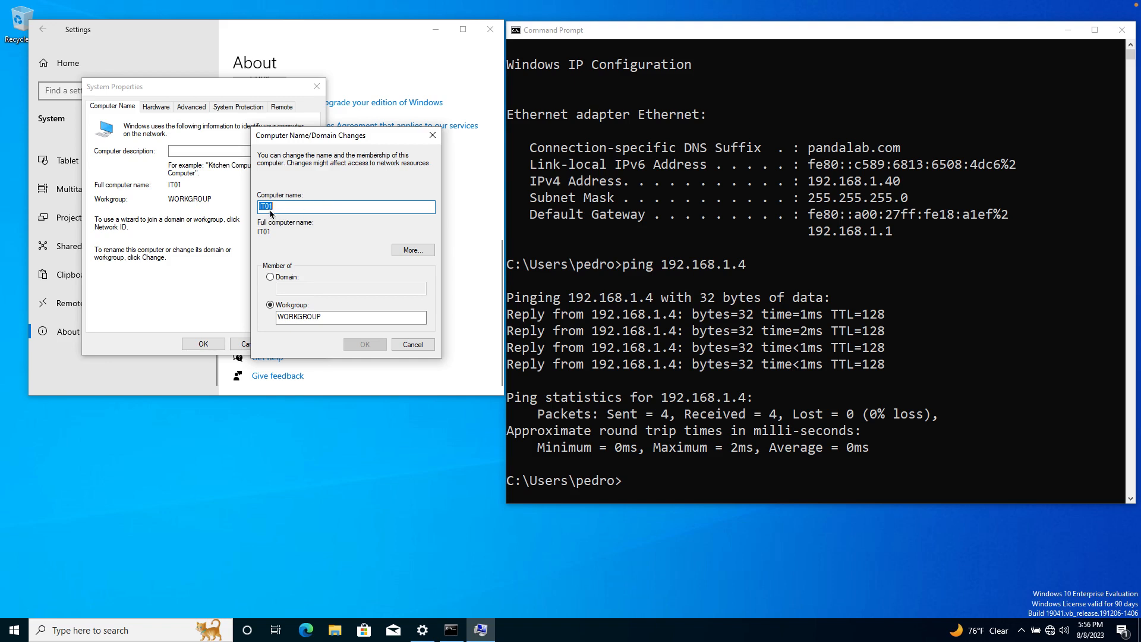
click(271, 277)
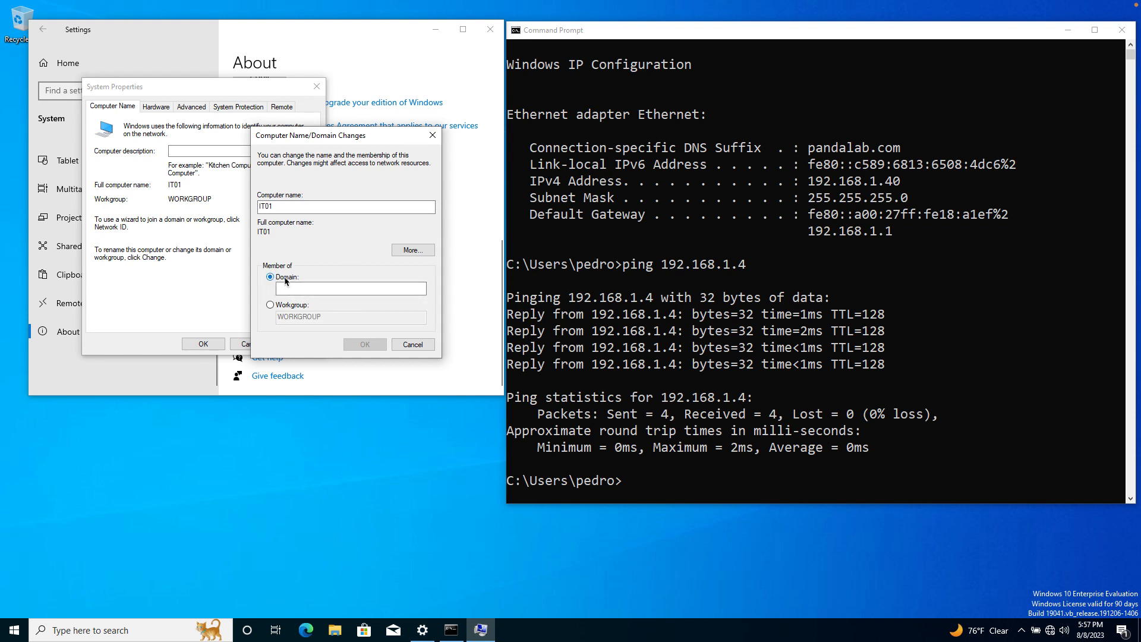
click(290, 292)
click(294, 291)
text(pandalab.)
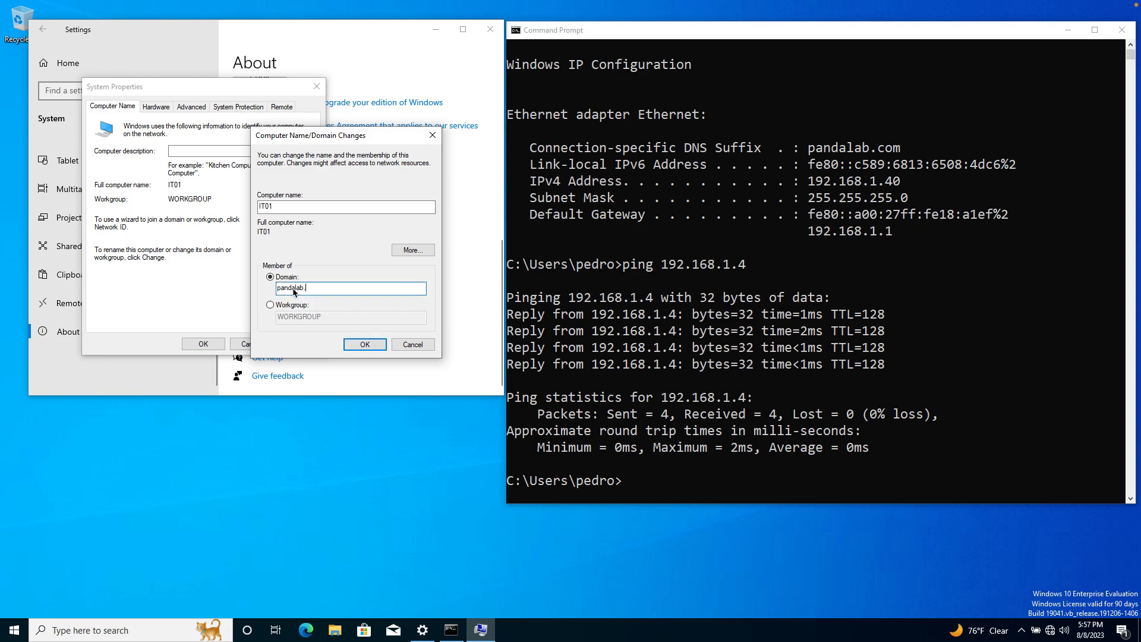
text(com)
click(371, 346)
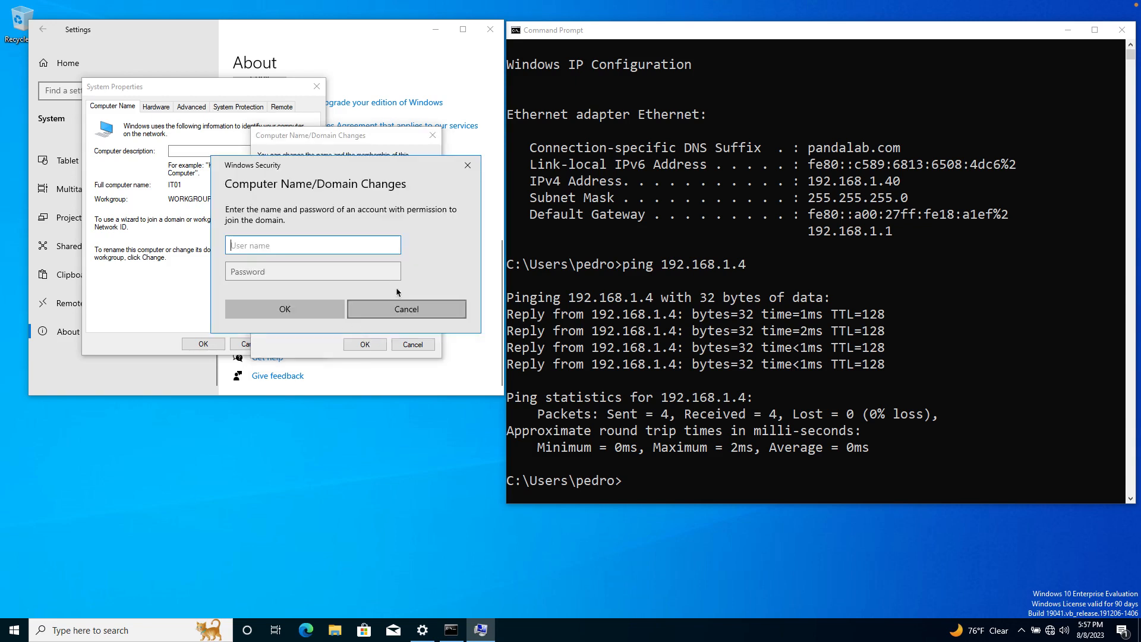
Enter the domain account's user name and password to authorize the join.
drag(366, 162, 487, 141)
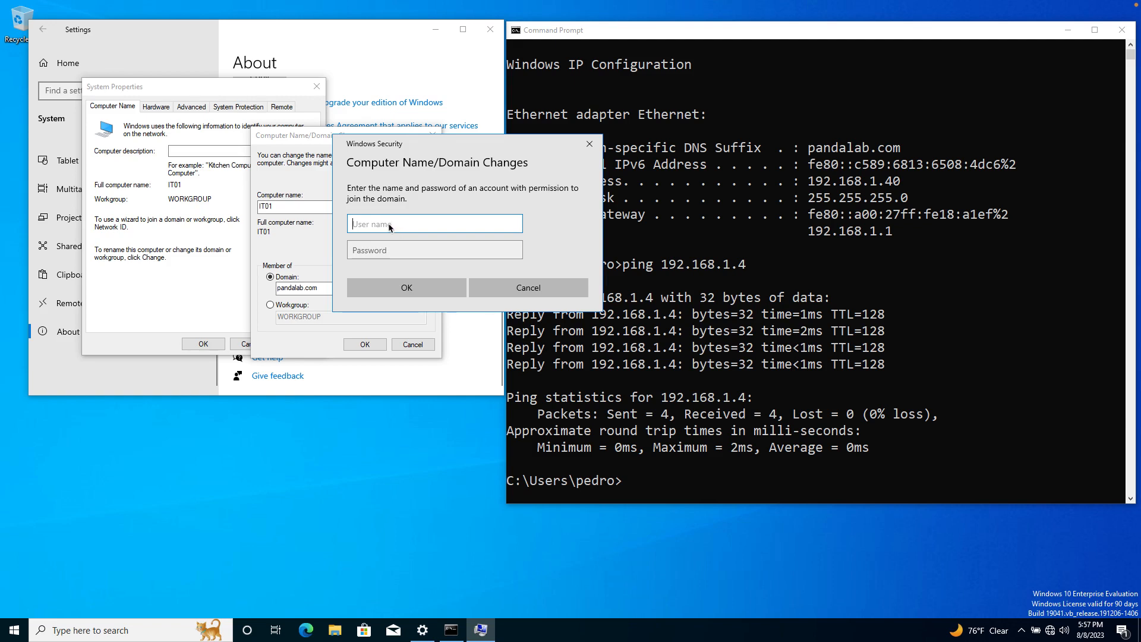
key(Tab)
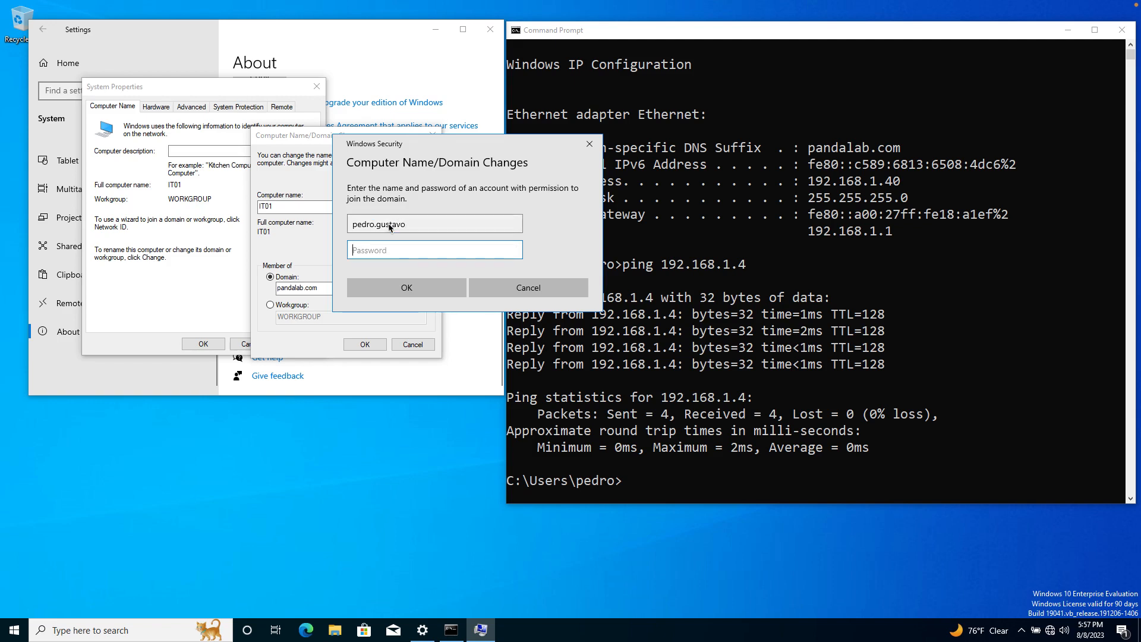
text(•••••••••••••)
click(416, 294)
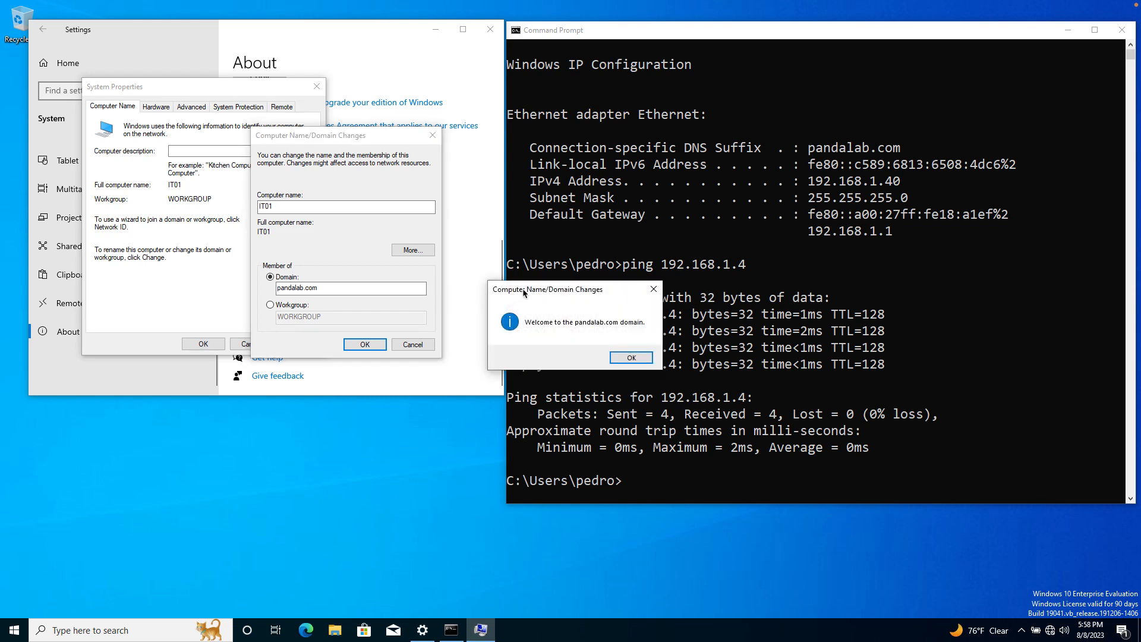
Acknowledge the pandalab.com welcome and restart-required notices, then close System Properties.
drag(572, 290, 540, 297)
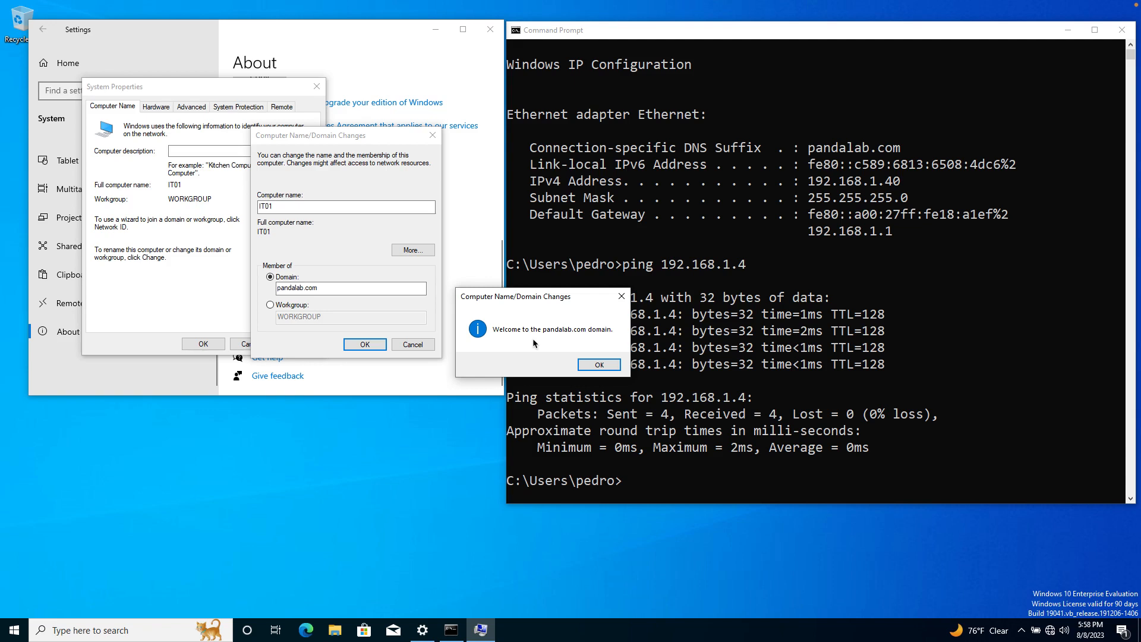
click(599, 365)
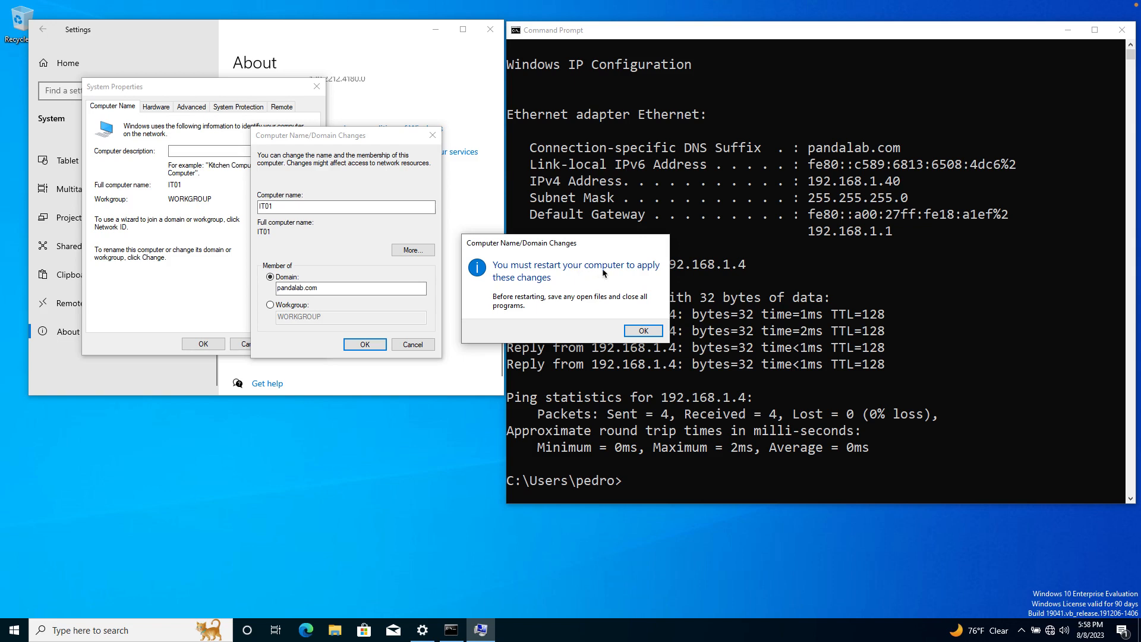
click(642, 332)
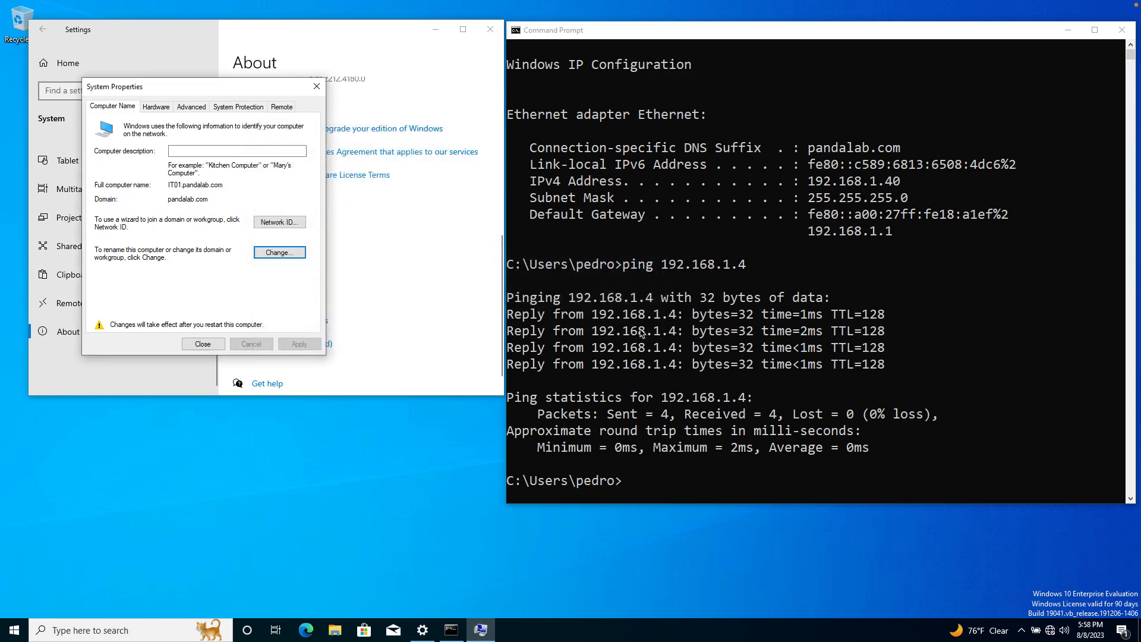
click(201, 344)
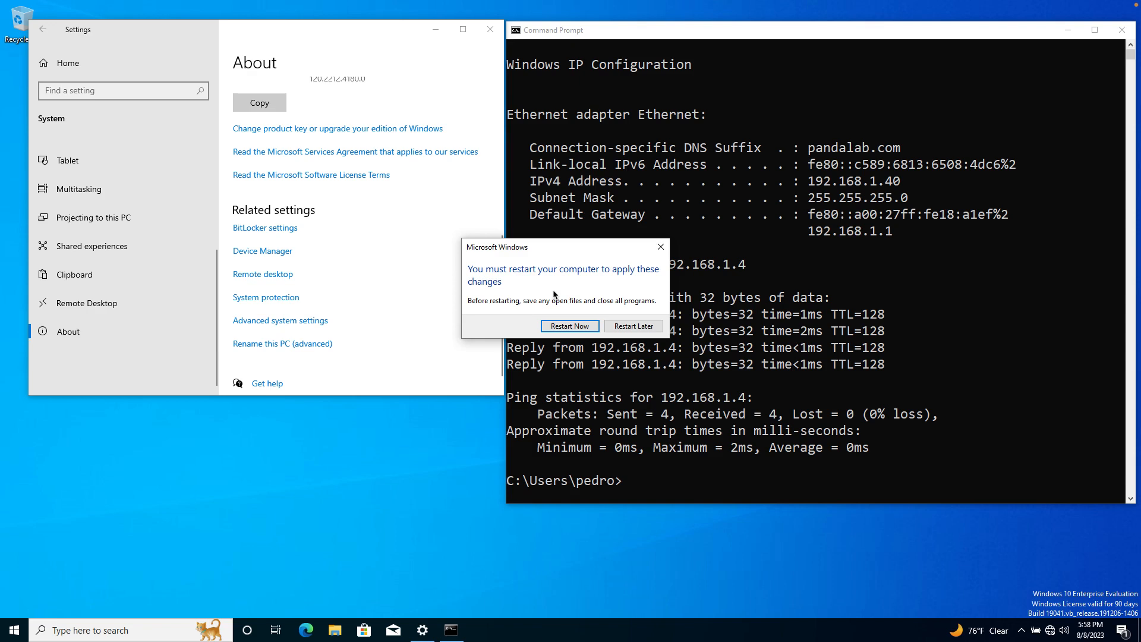
Restart IT01 now and minimize the server's Command Prompt window.
click(576, 327)
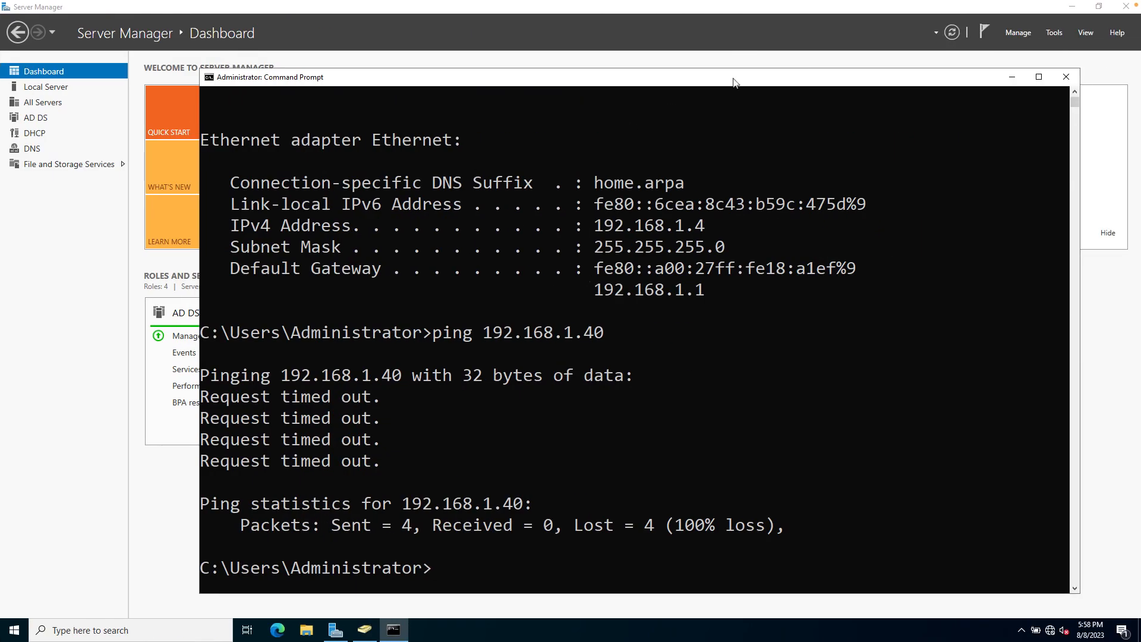
click(1014, 80)
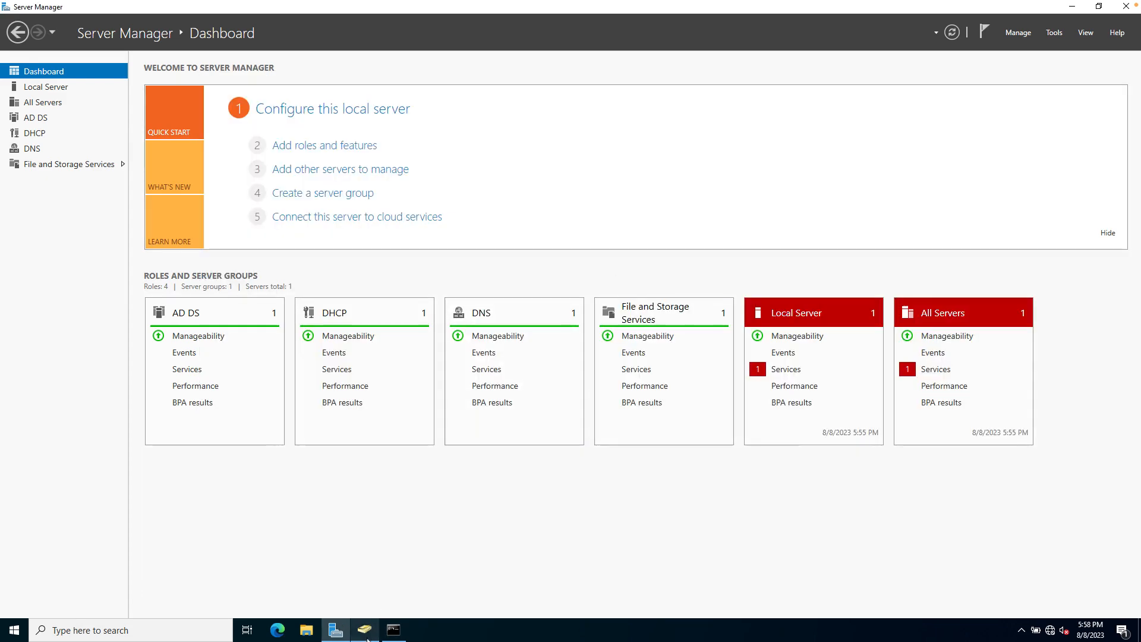
Restore the ADUC window, refresh Computers, and select the newly listed IT01.
click(364, 630)
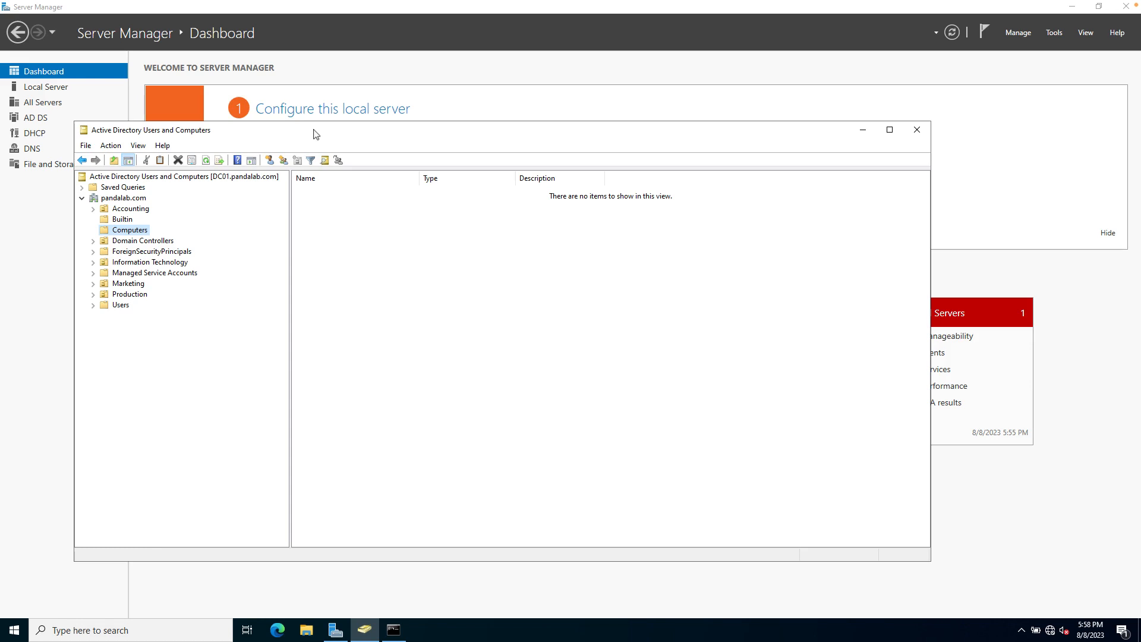
drag(316, 135, 371, 120)
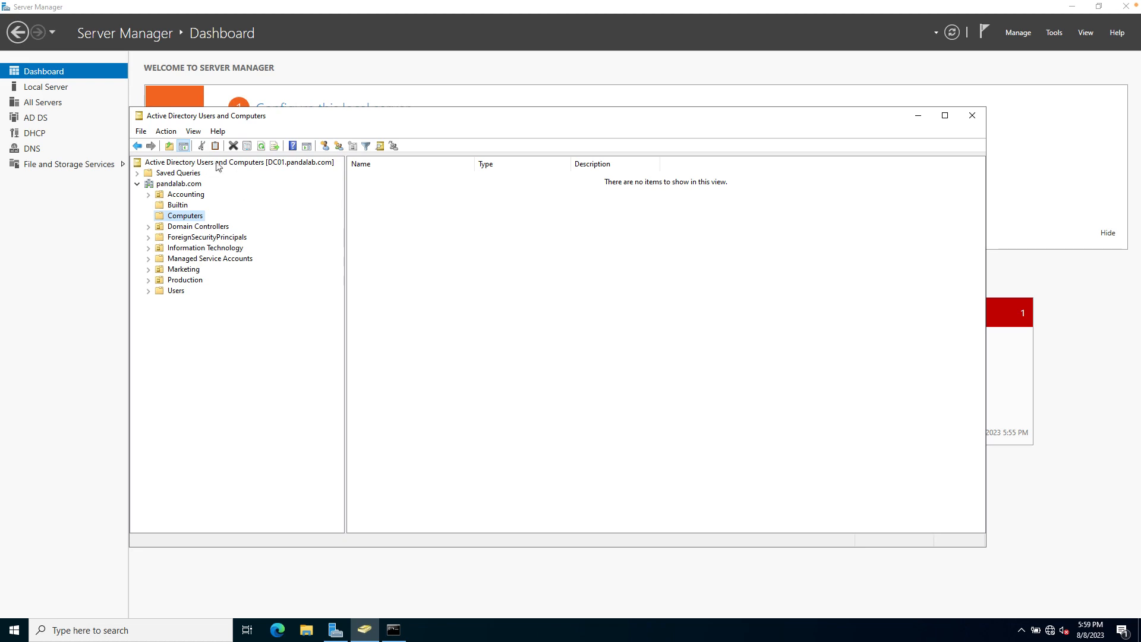
click(262, 146)
click(186, 248)
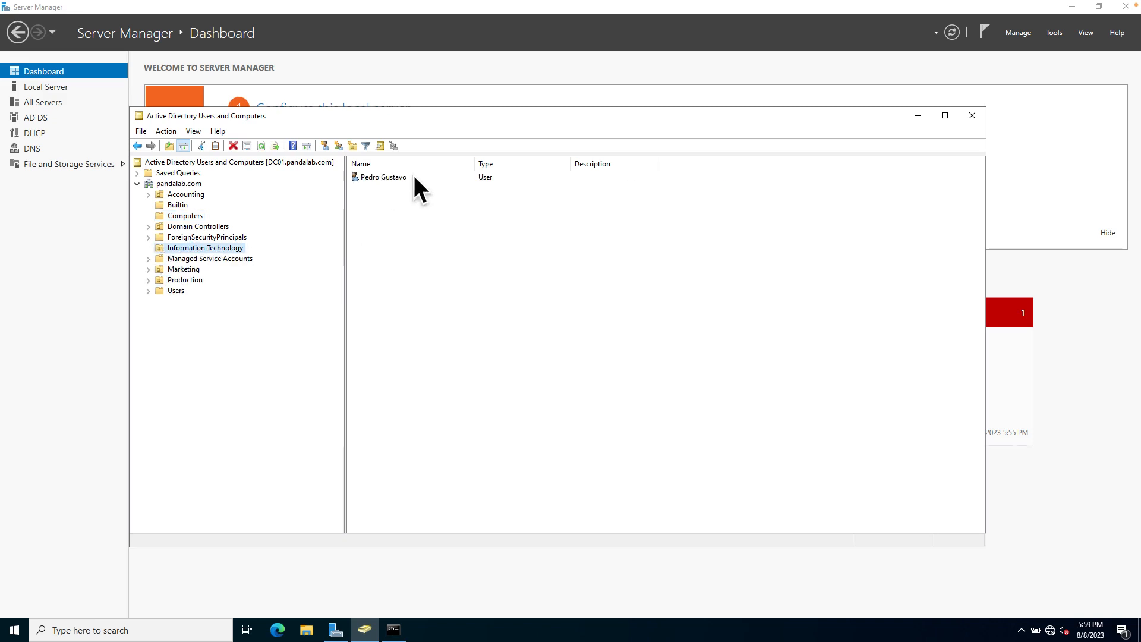
click(186, 216)
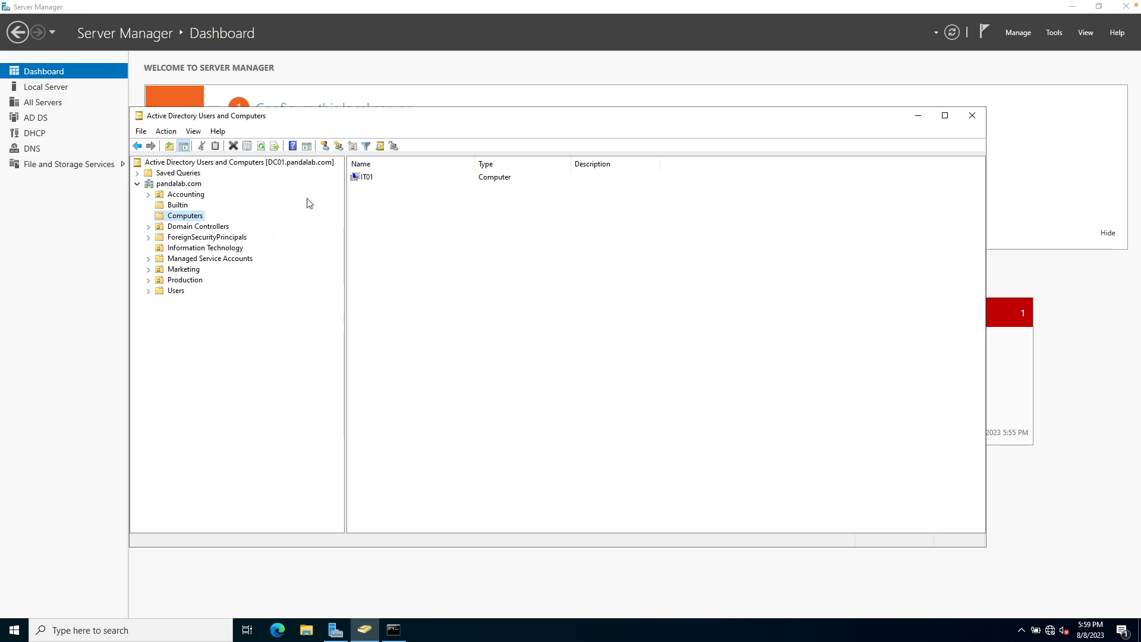
click(367, 178)
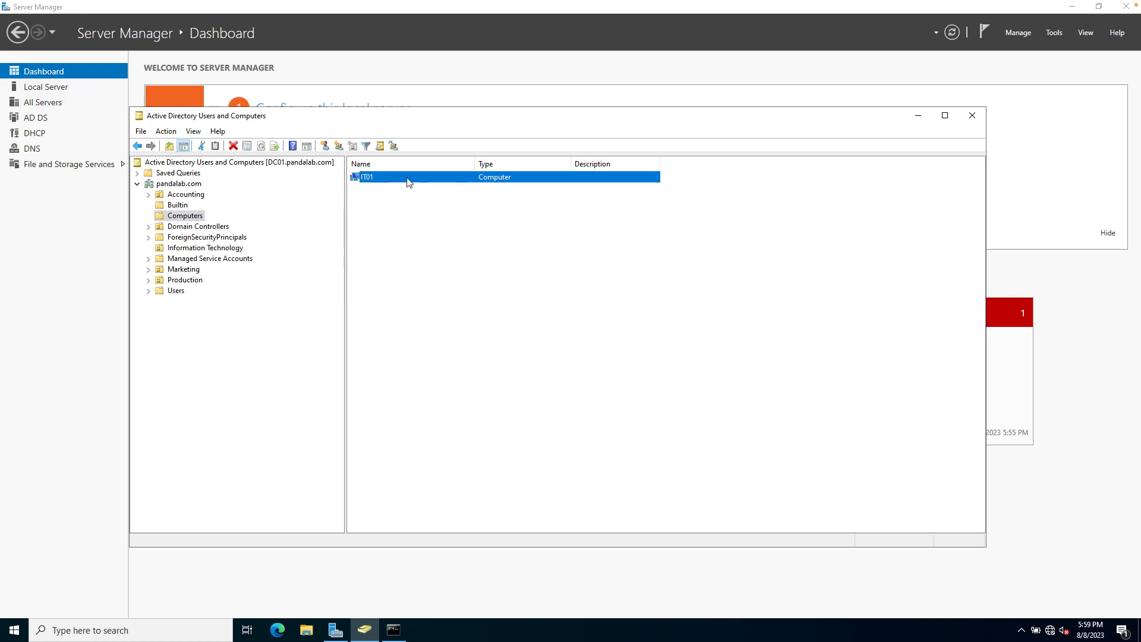
Move the IT01 computer object into the Information Technology OU.
double_click(366, 176)
right_click(368, 178)
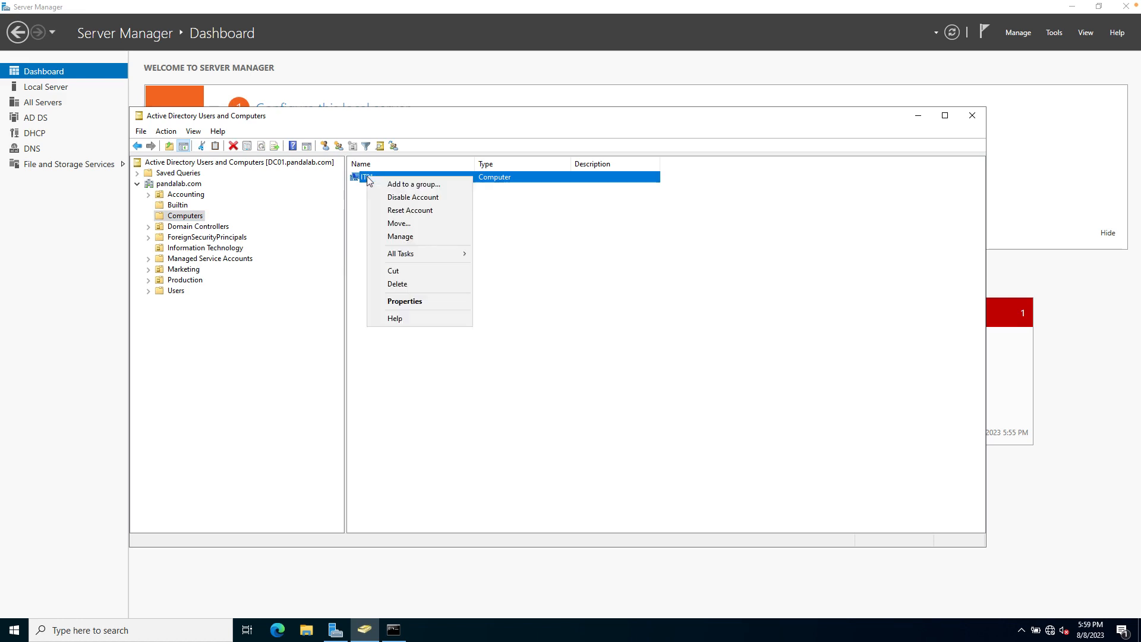
click(399, 224)
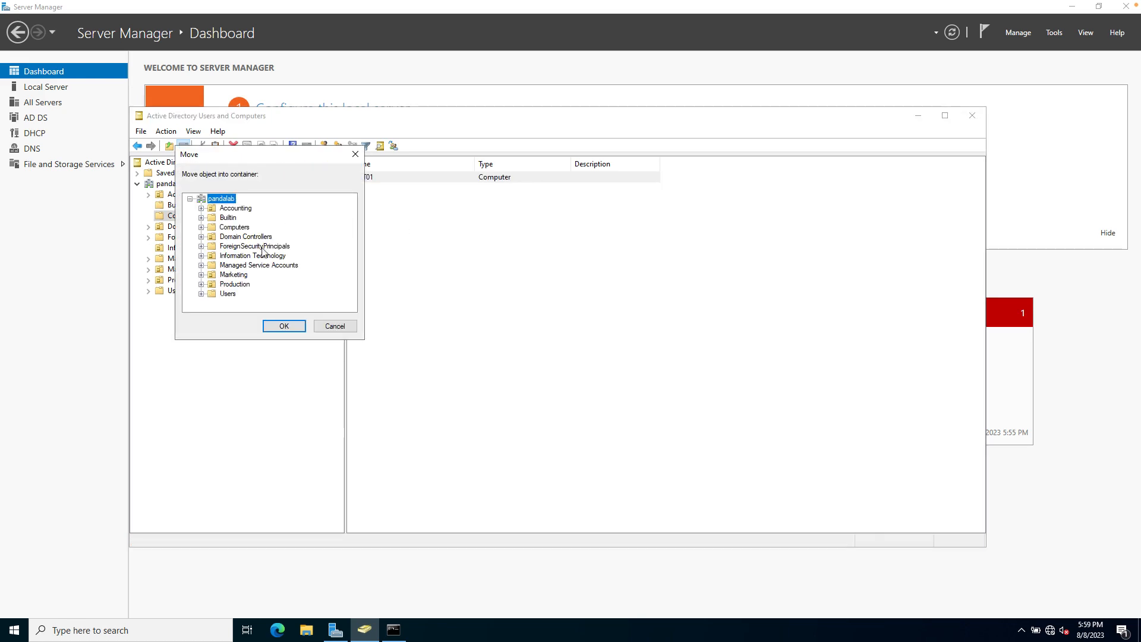
click(254, 256)
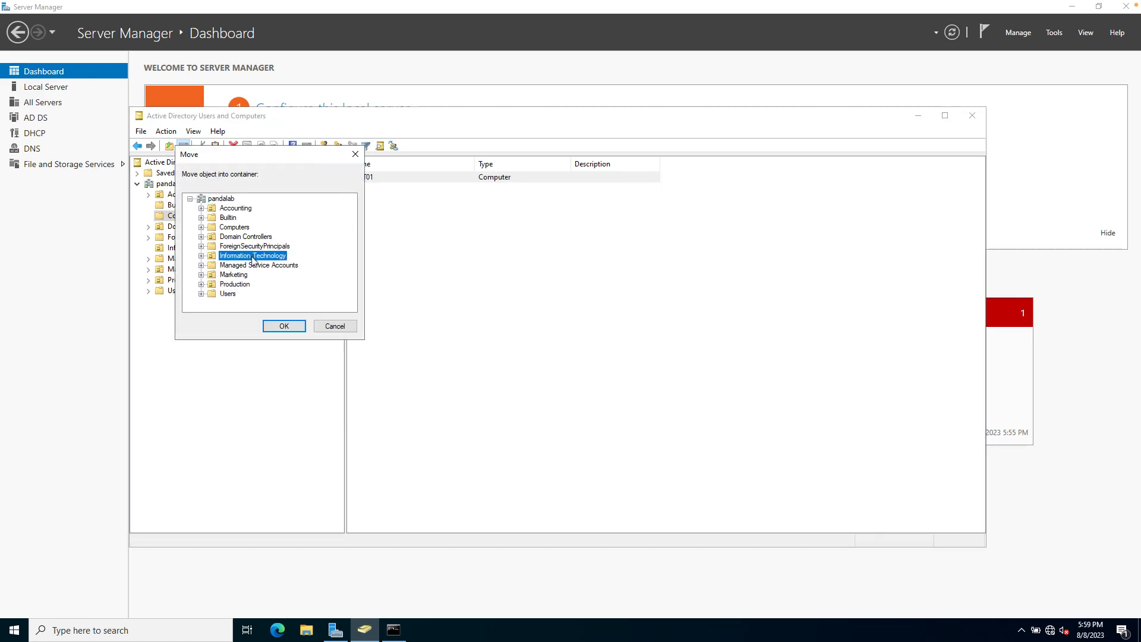
click(291, 326)
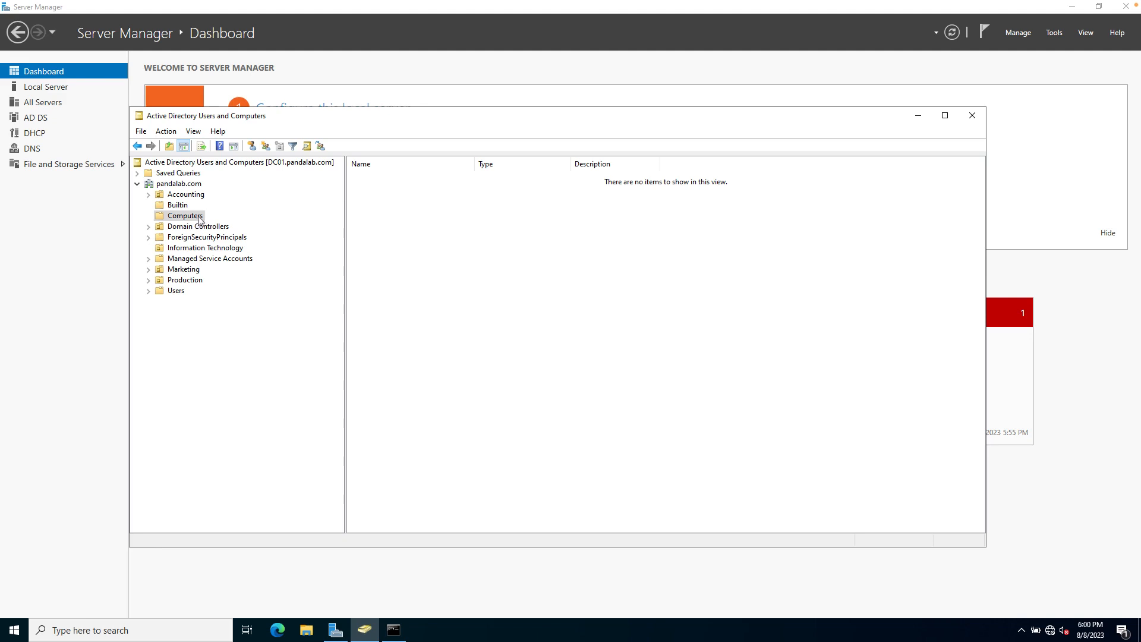
Verify IT01 appears in the Information Technology OU, then browse the Marketing, Production and Accounting OUs.
click(189, 250)
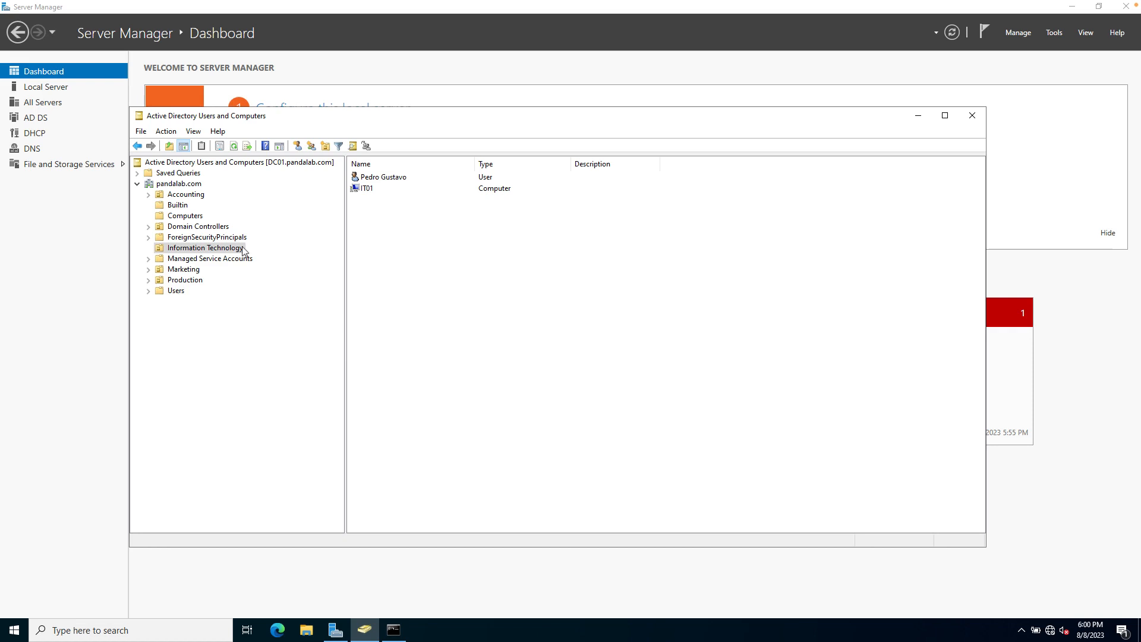
click(189, 271)
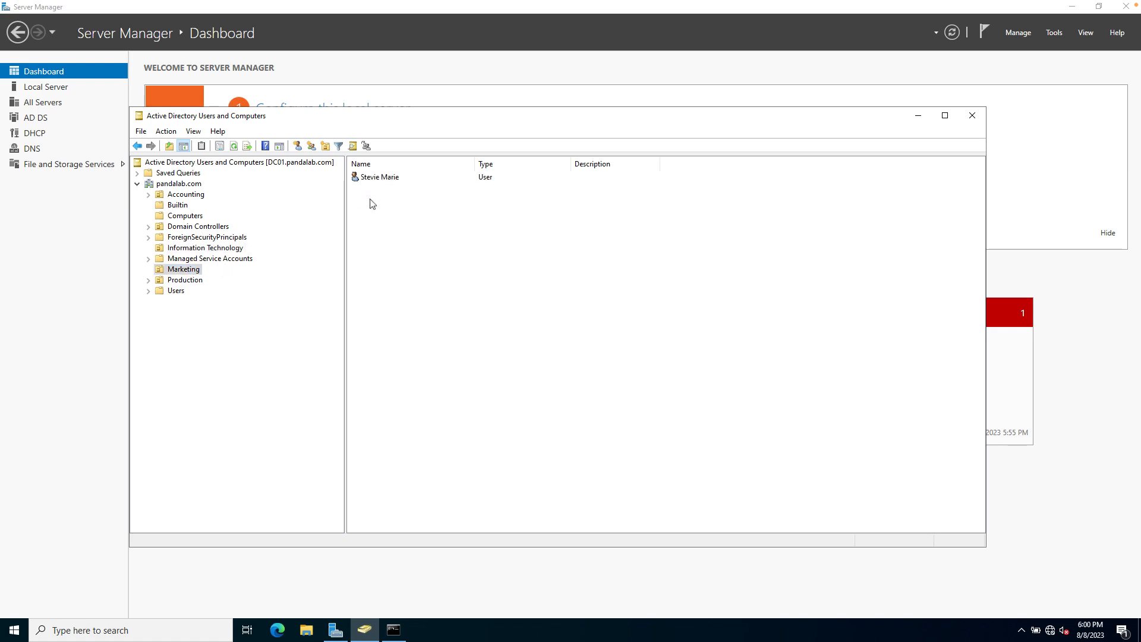
click(199, 282)
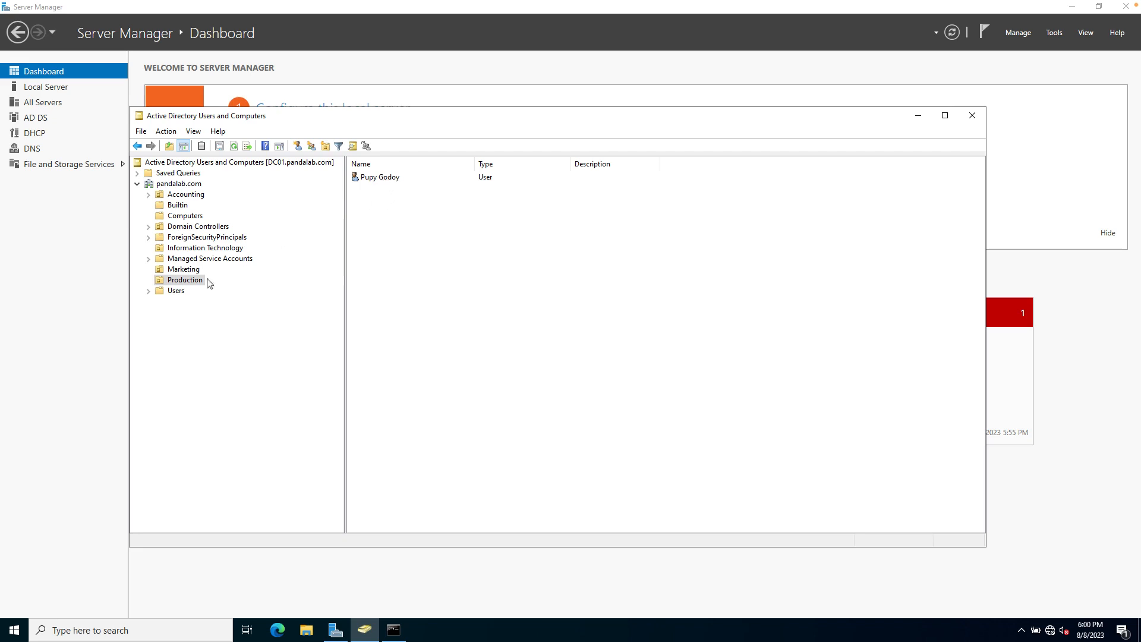
click(185, 194)
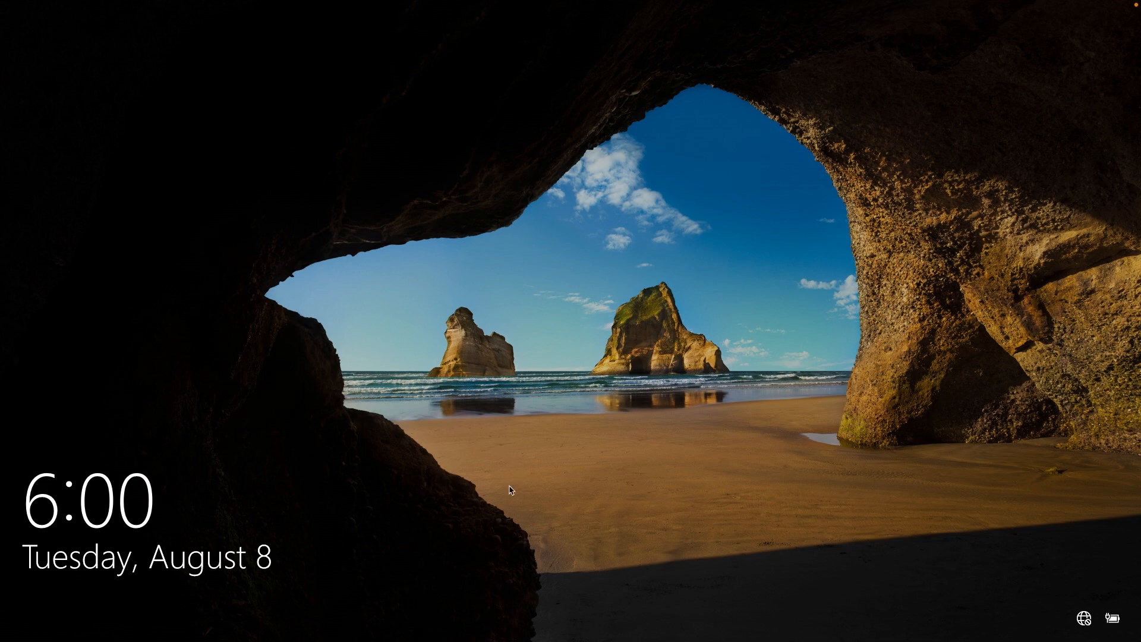
From the lock screen, sign in as Other user with the domain username and password.
click(492, 551)
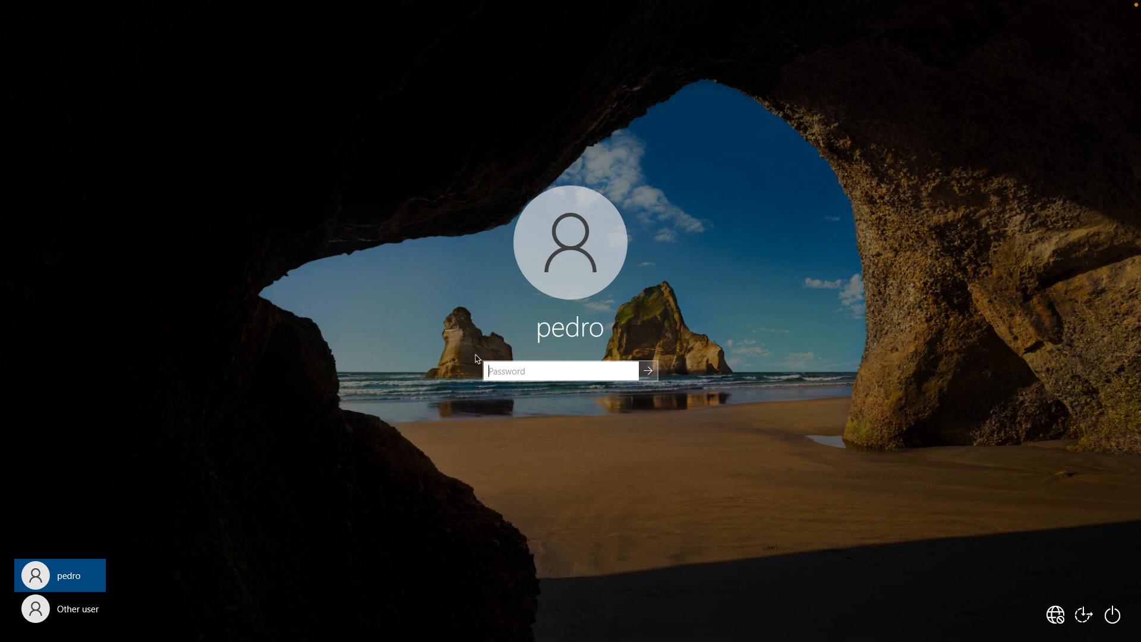
click(75, 616)
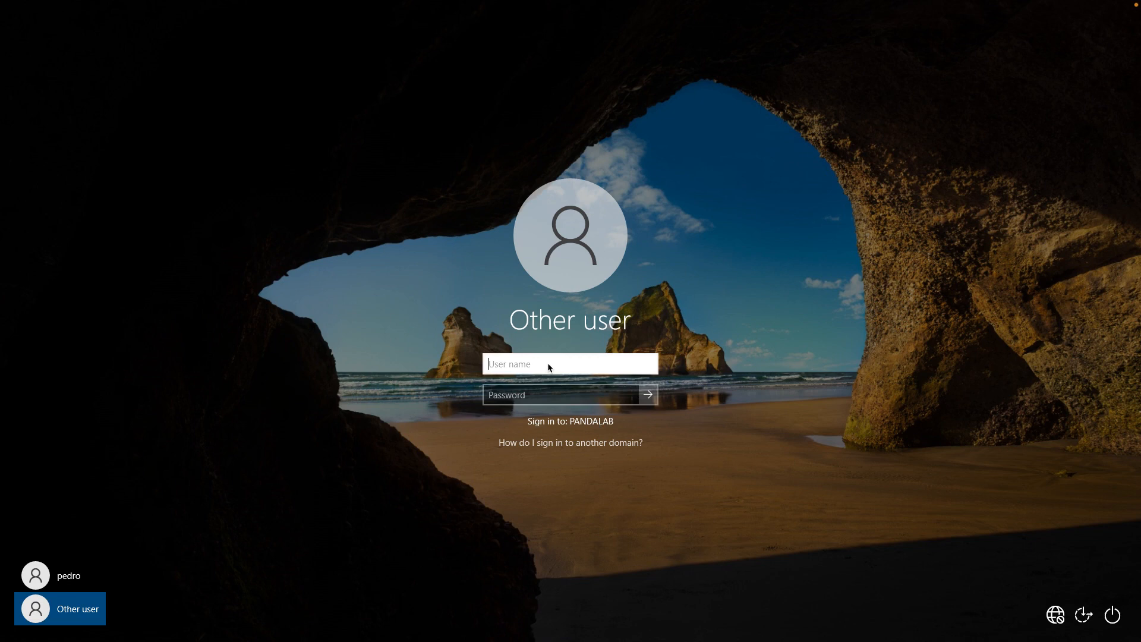
key(Tab)
text(*******)
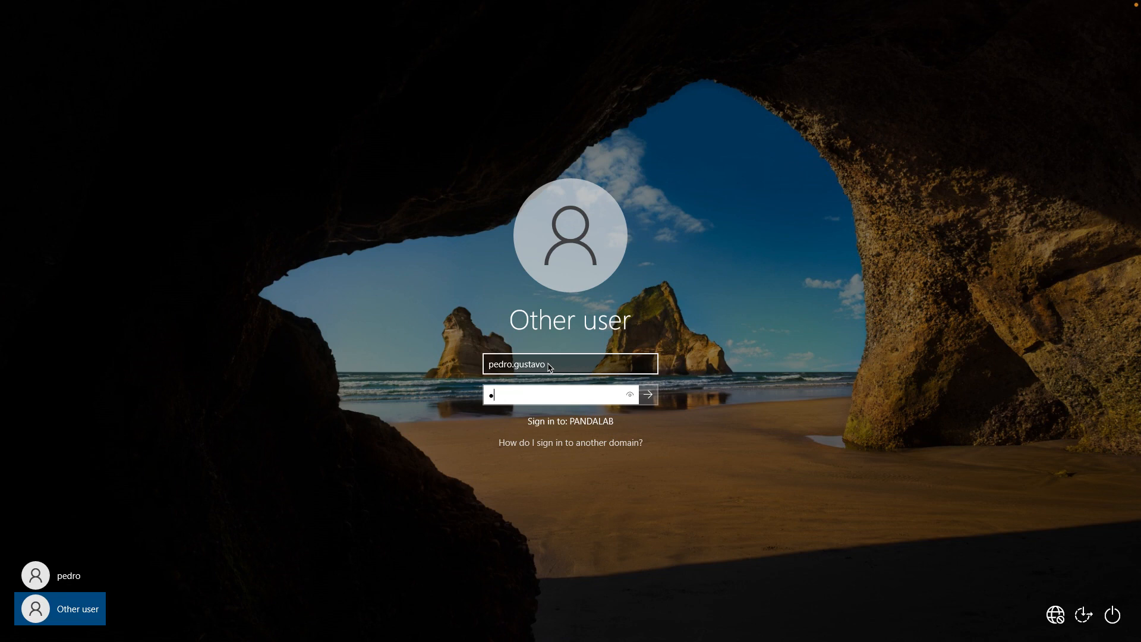
text(**)
key(BackSpace)
key(BackSpace)
key(BackSpace)
key(BackSpace)
key(BackSpace)
key(BackSpace)
key(BackSpace)
key(BackSpace)
key(BackSpace)
text(****************)
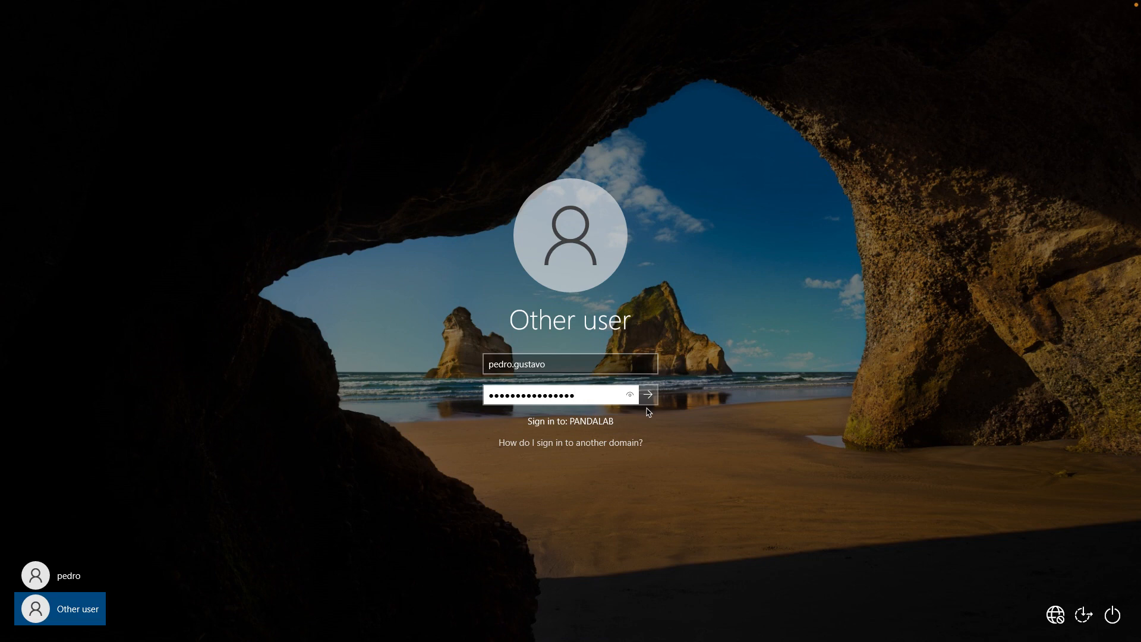
key(Return)
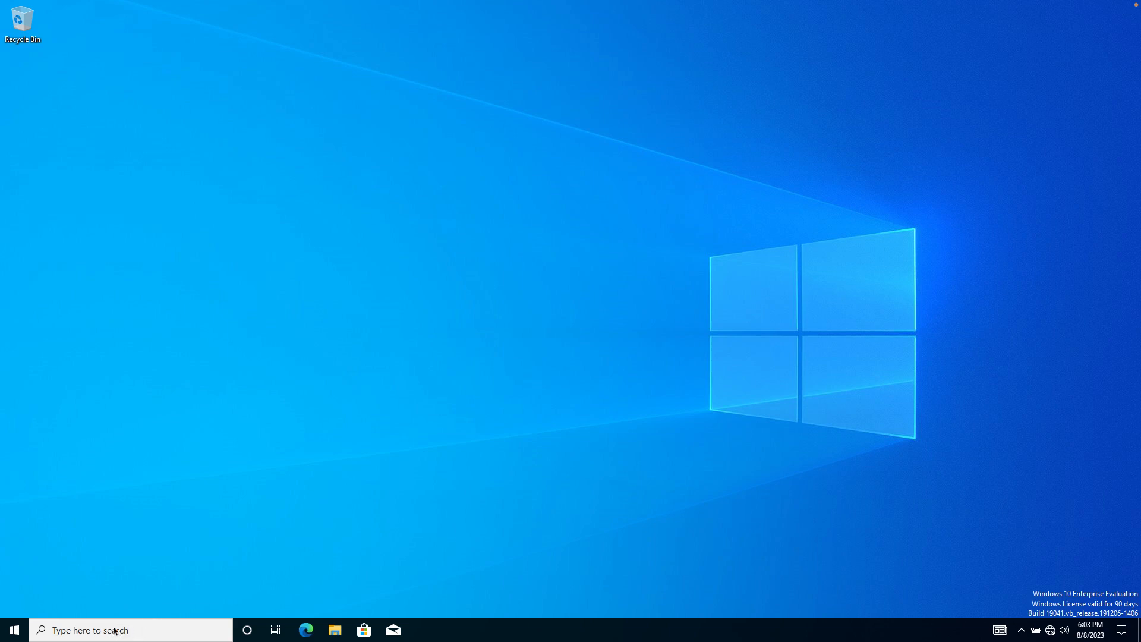
Open Settings > System > About to check the full device name IT01.pandalab.com.
click(15, 631)
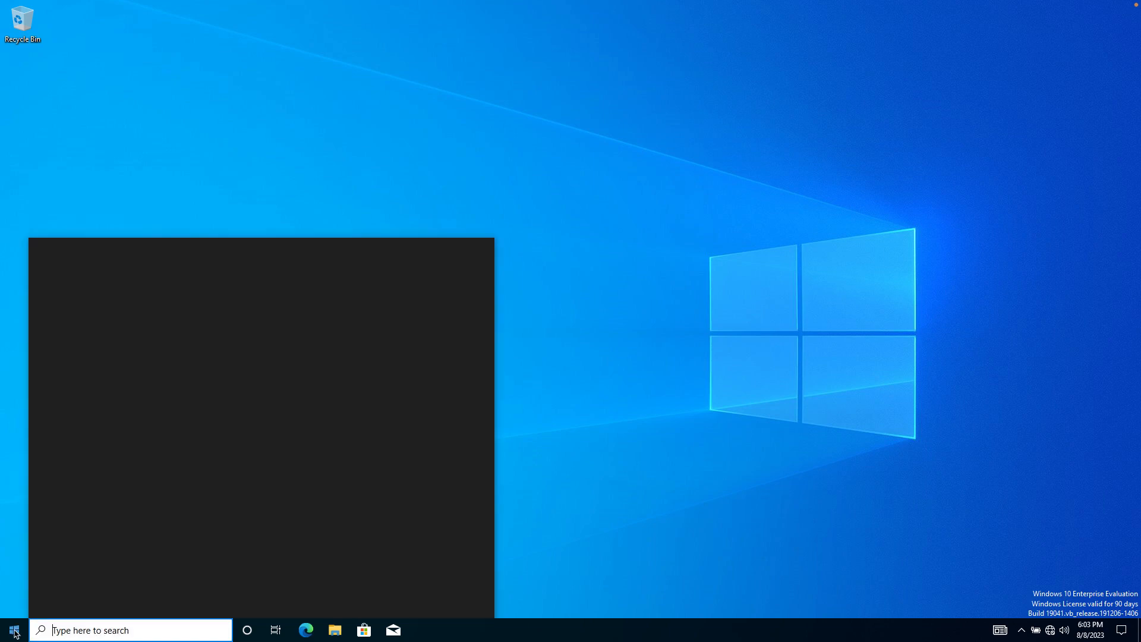
click(14, 633)
click(14, 632)
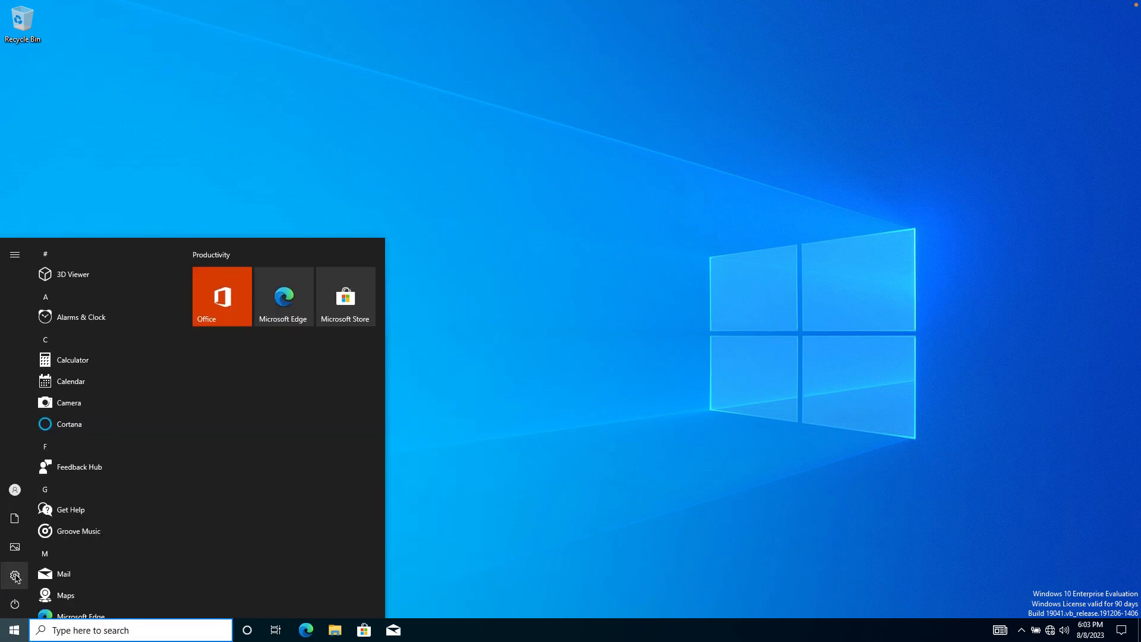
mouse_move(16, 578)
click(121, 567)
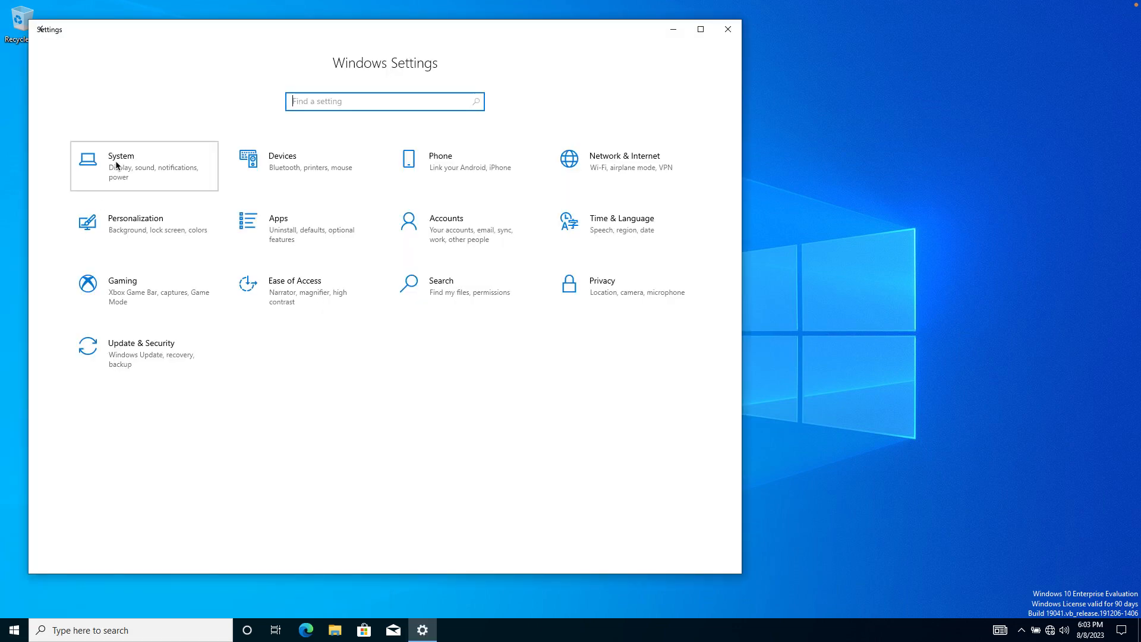
click(117, 165)
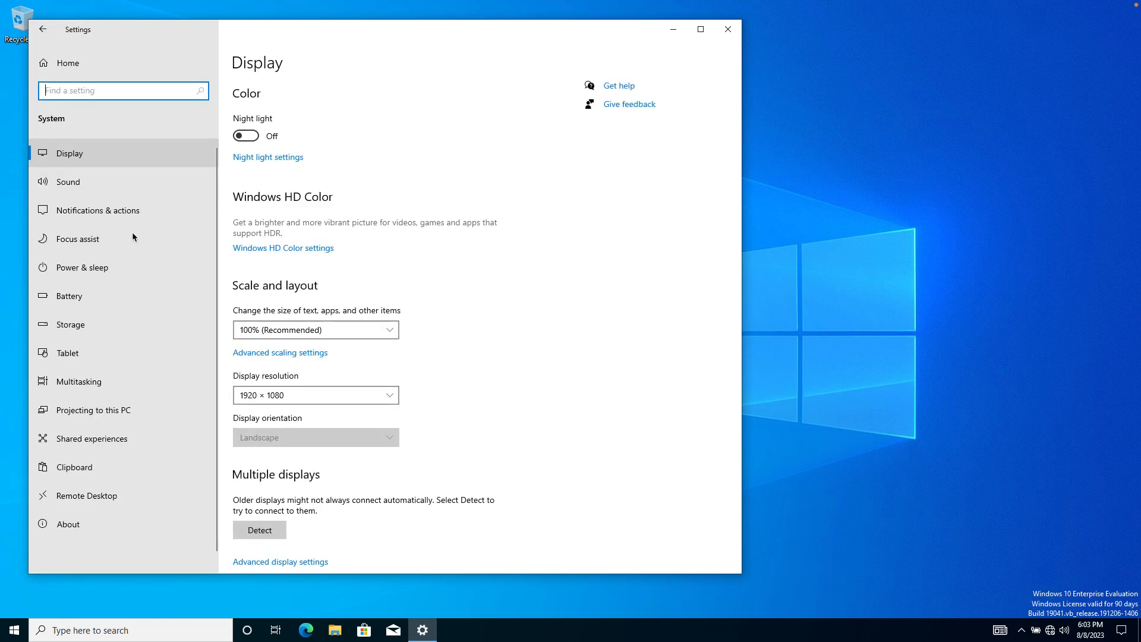
click(69, 525)
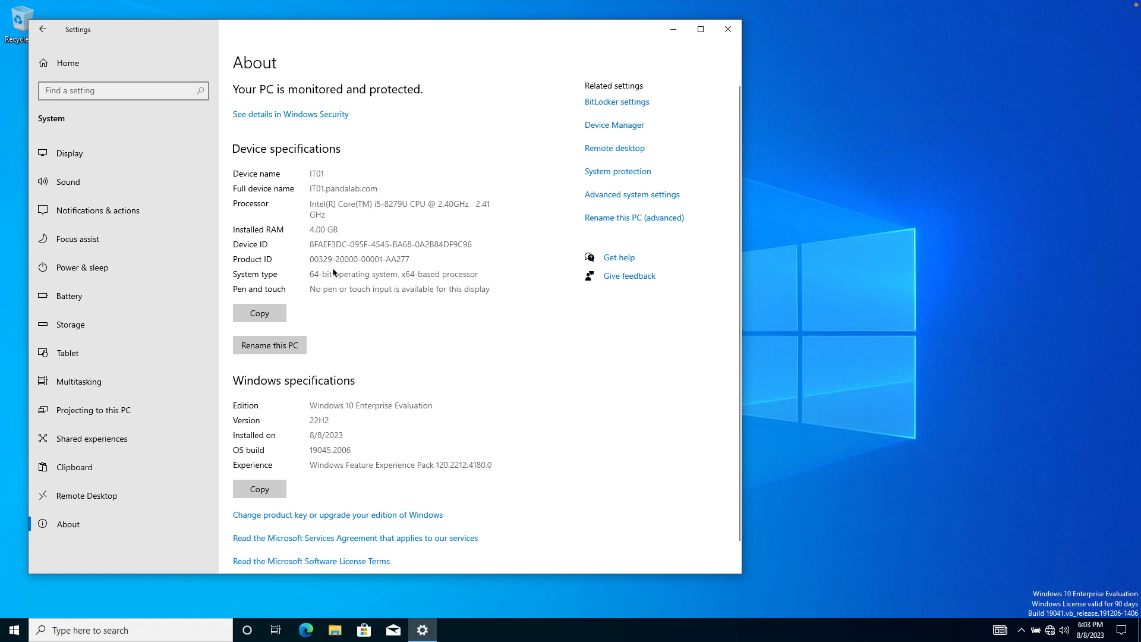
scroll(333, 269, down, 1)
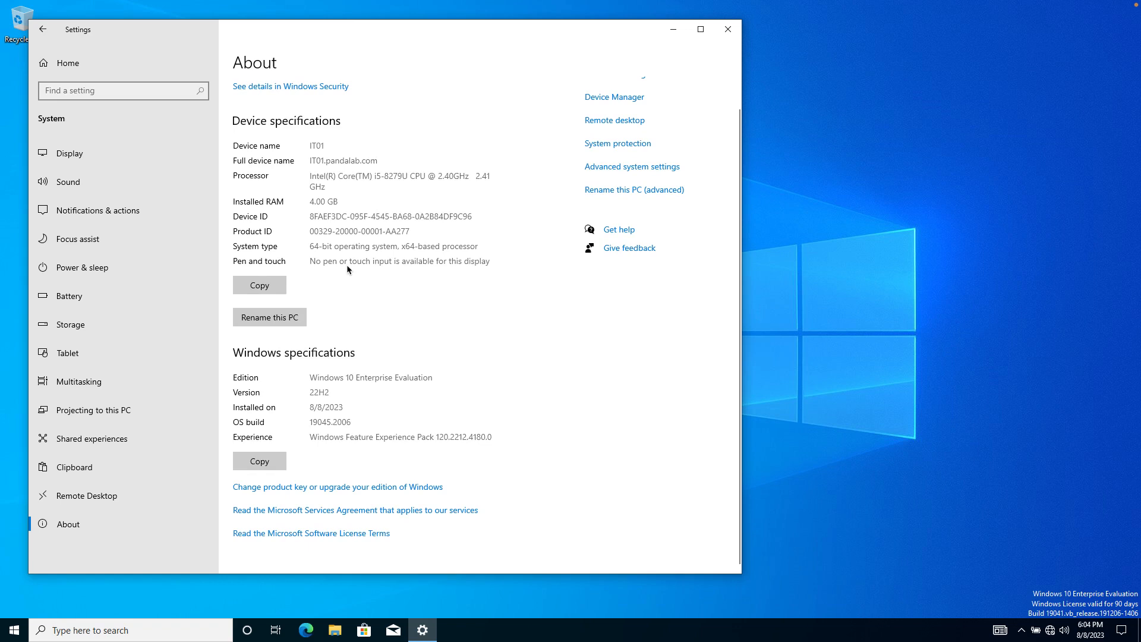
scroll(347, 265, up, 1)
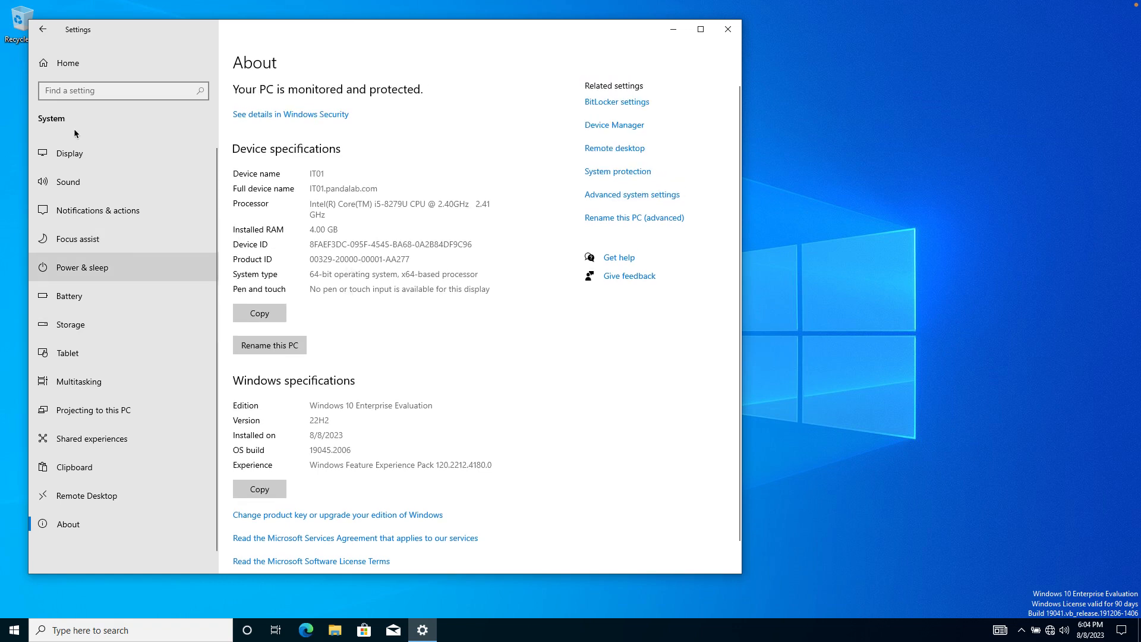
Go back to Settings home and open Accounts to view Your info.
click(69, 63)
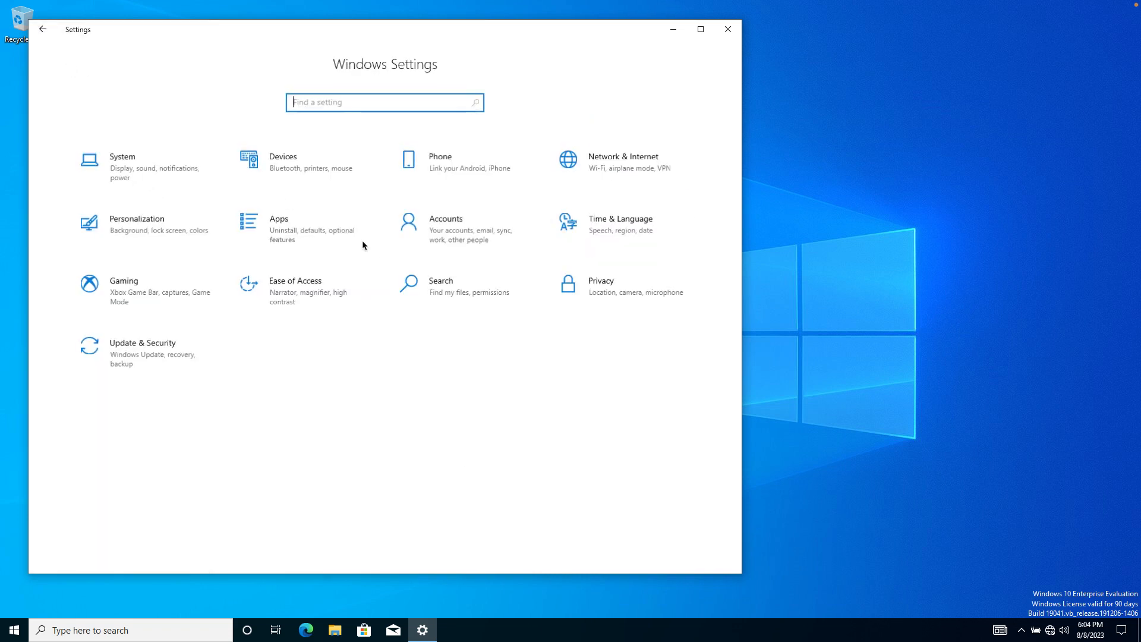
click(436, 221)
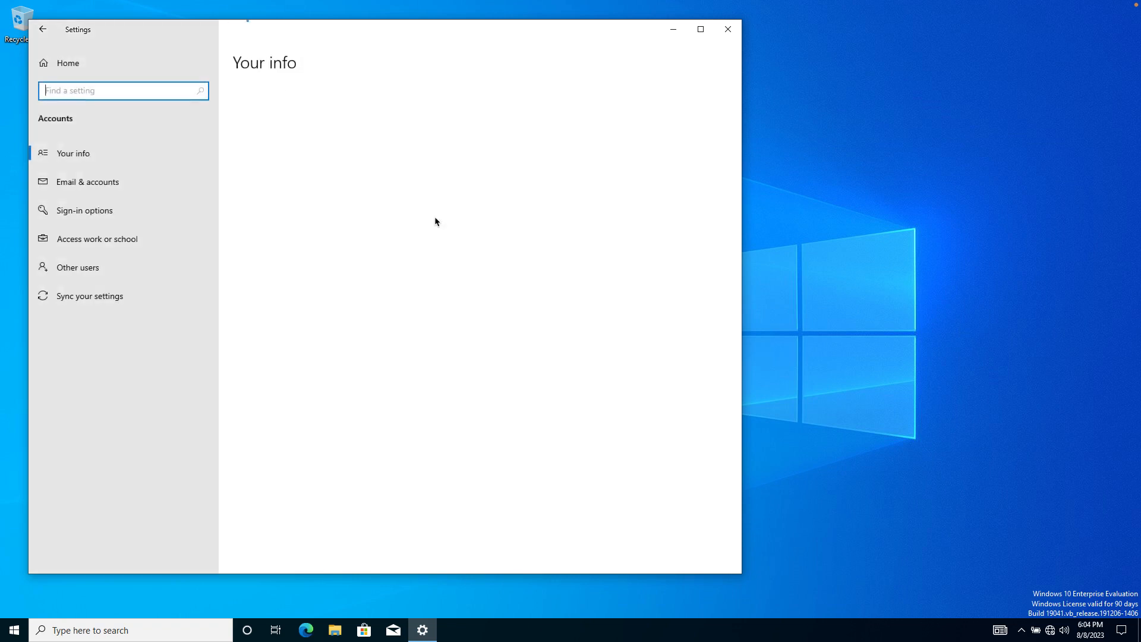